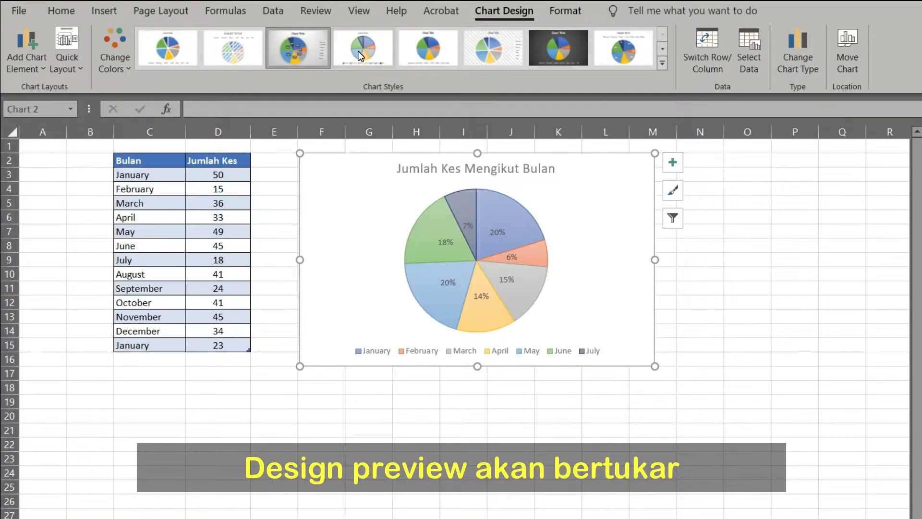
Try out a series of chart styles on the pie chart, from the pale translucent slices through to the solid blue background design.
click(360, 55)
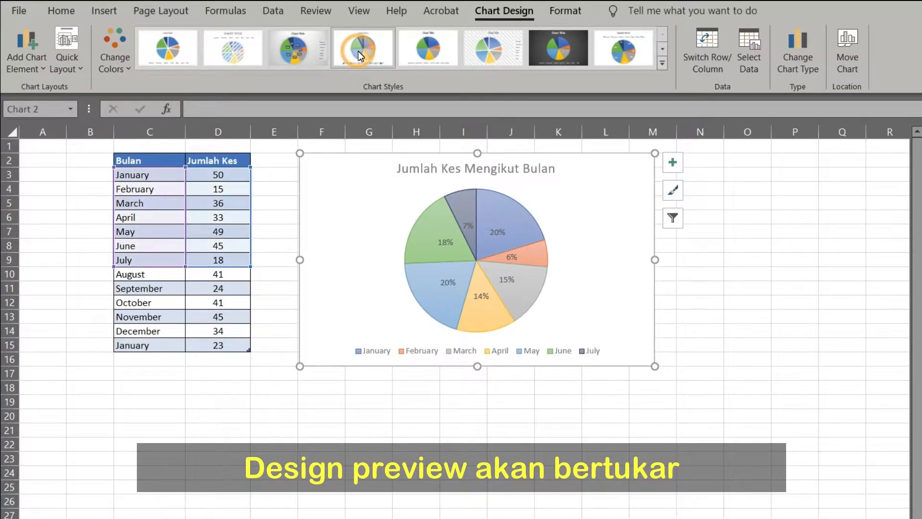
click(451, 56)
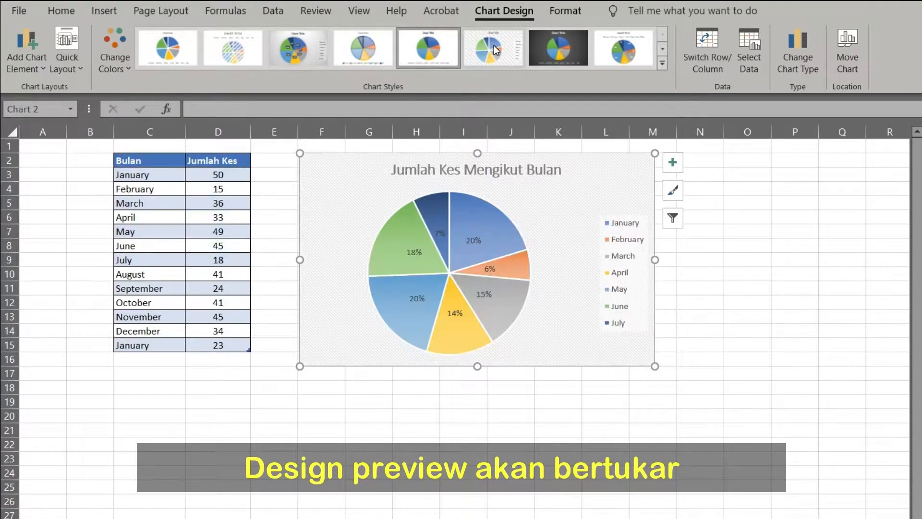
click(494, 45)
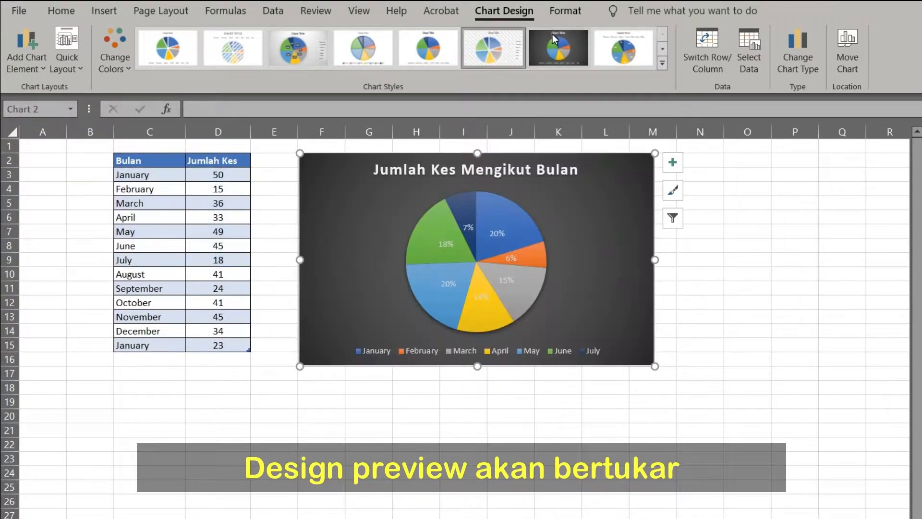
click(552, 39)
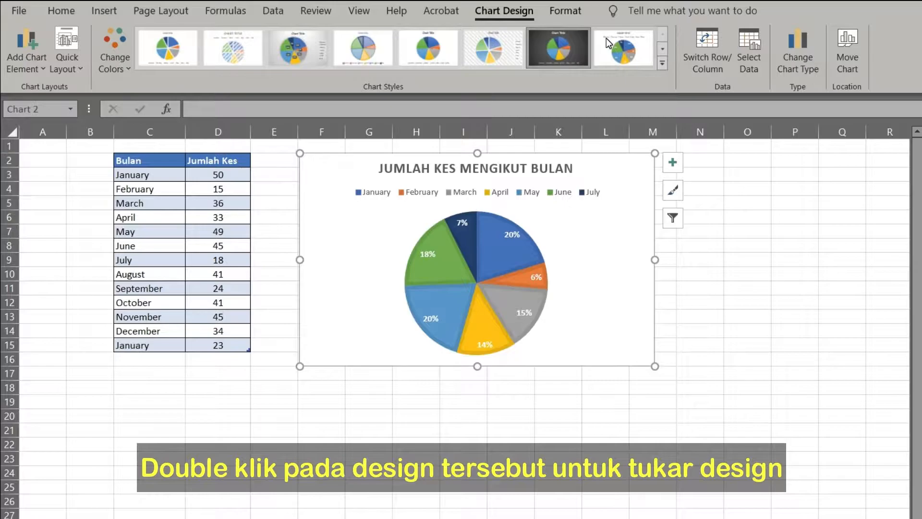
click(606, 39)
click(663, 48)
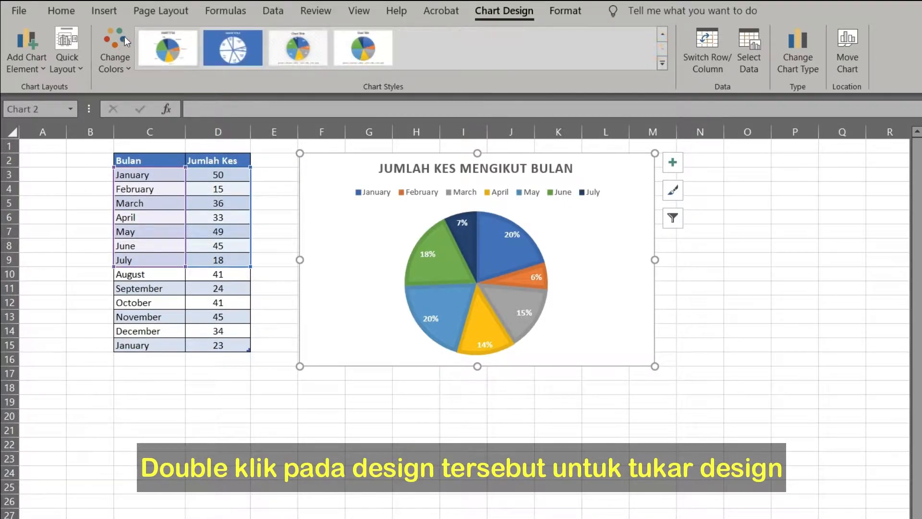
click(164, 50)
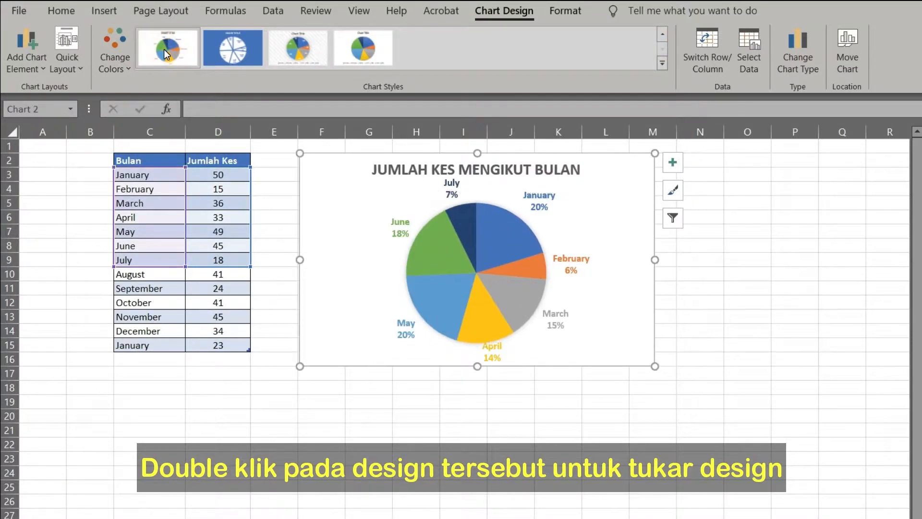
click(236, 52)
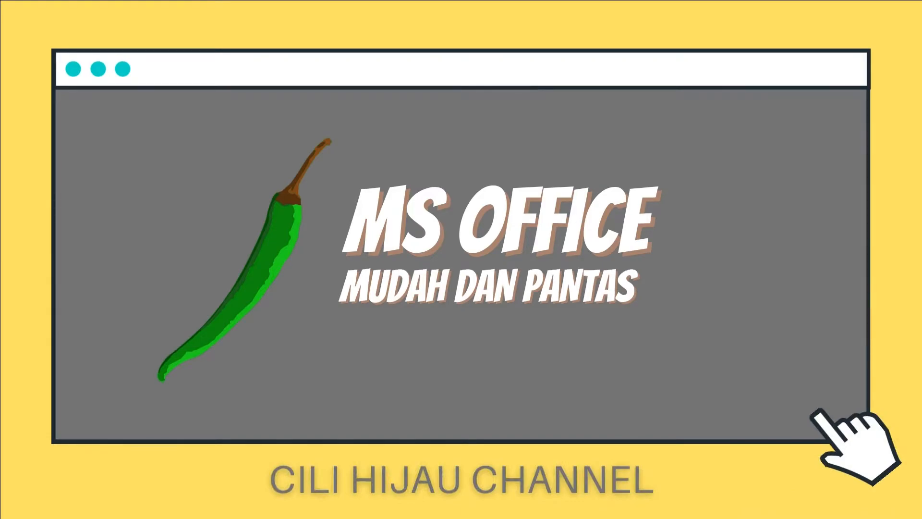
click(476, 269)
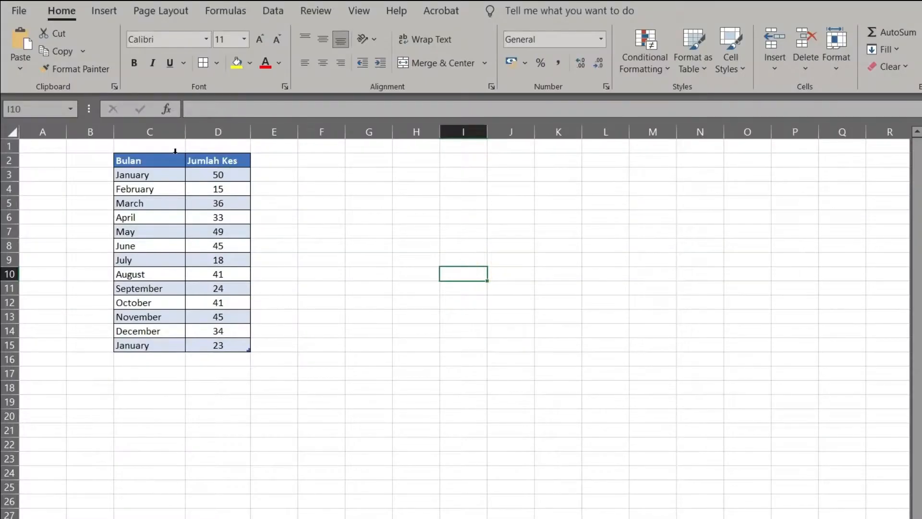
click(324, 387)
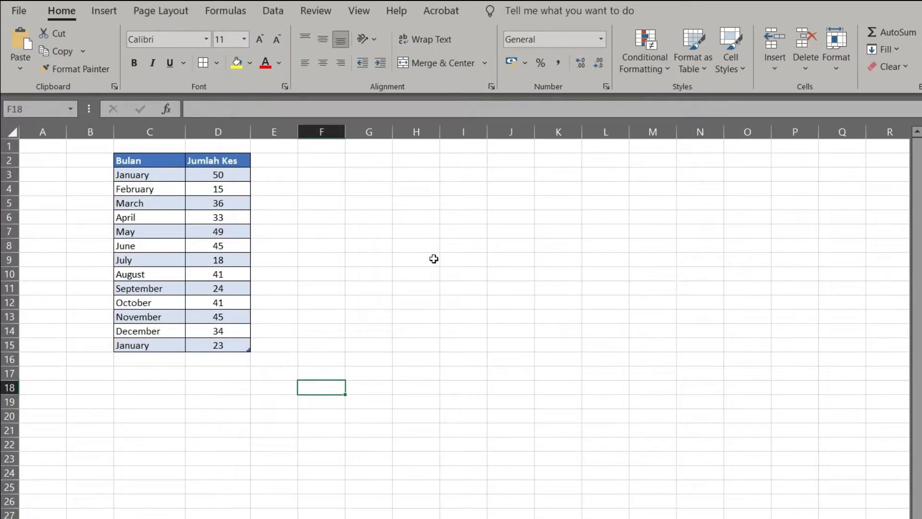
Insert a 2-D pie chart from the January to July data in C3:D9 and place it beside the table.
drag(159, 178, 247, 262)
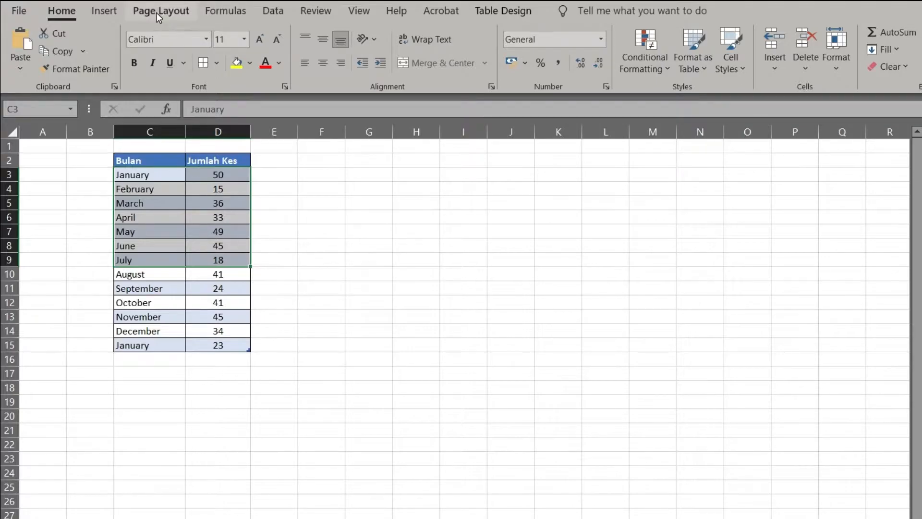
click(92, 13)
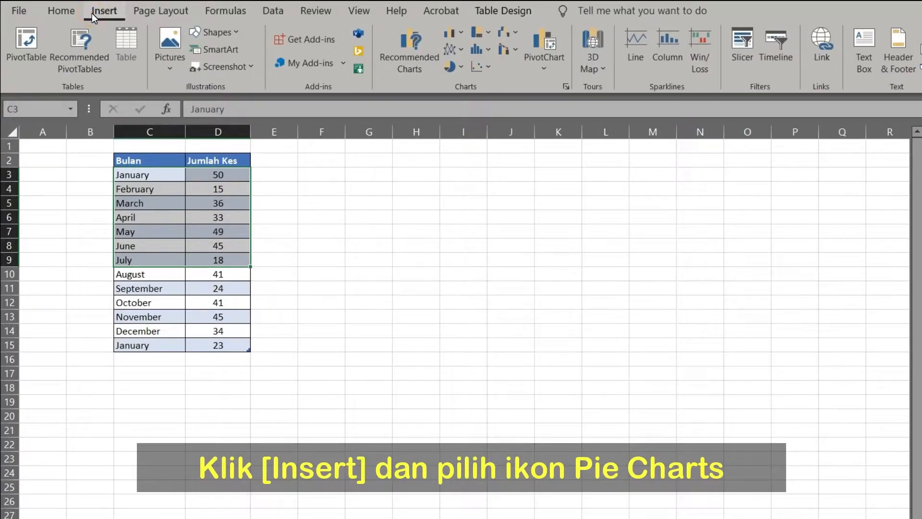
click(461, 69)
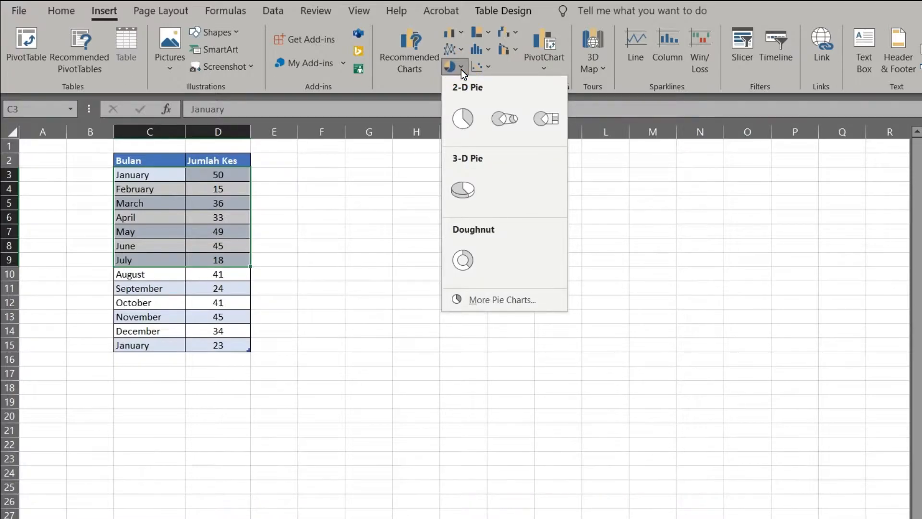
click(463, 119)
drag(534, 257, 548, 172)
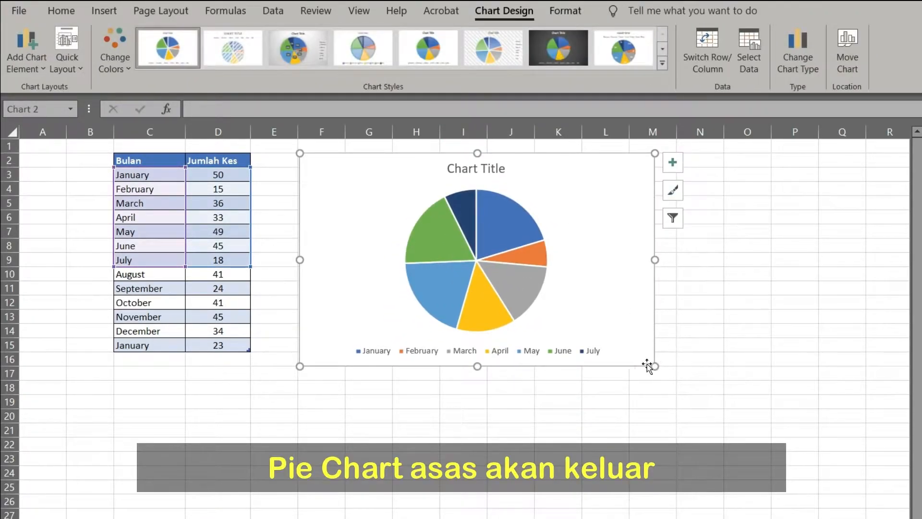
Replace the pie chart's title with "Jumlah Kes Mengikut Bulan".
triple_click(477, 164)
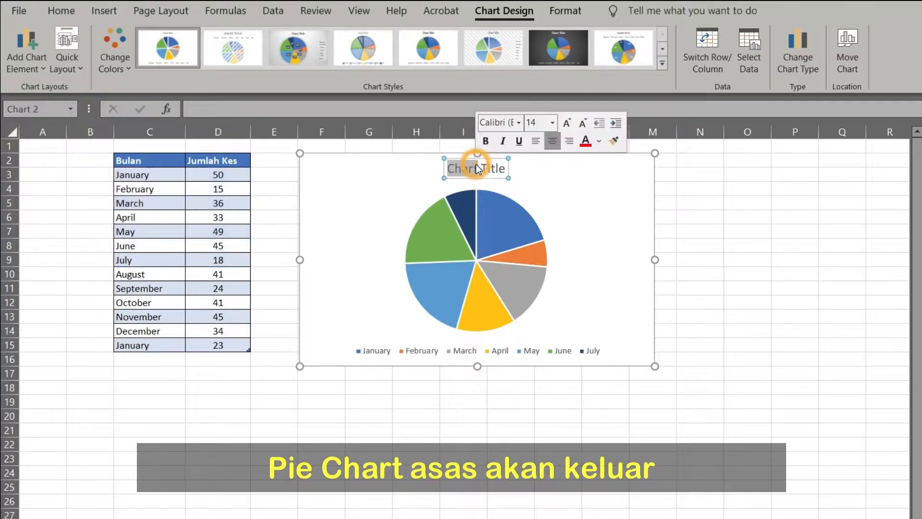
text(Jum)
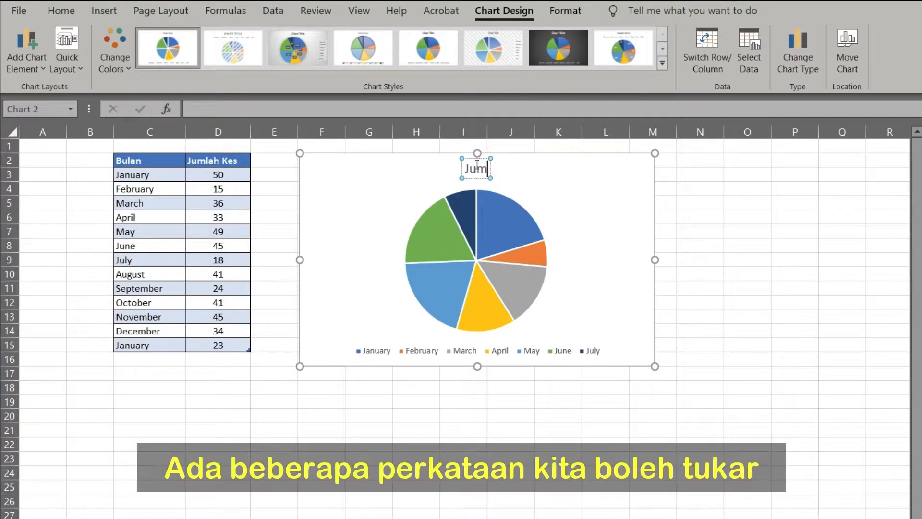
text(lah Kes)
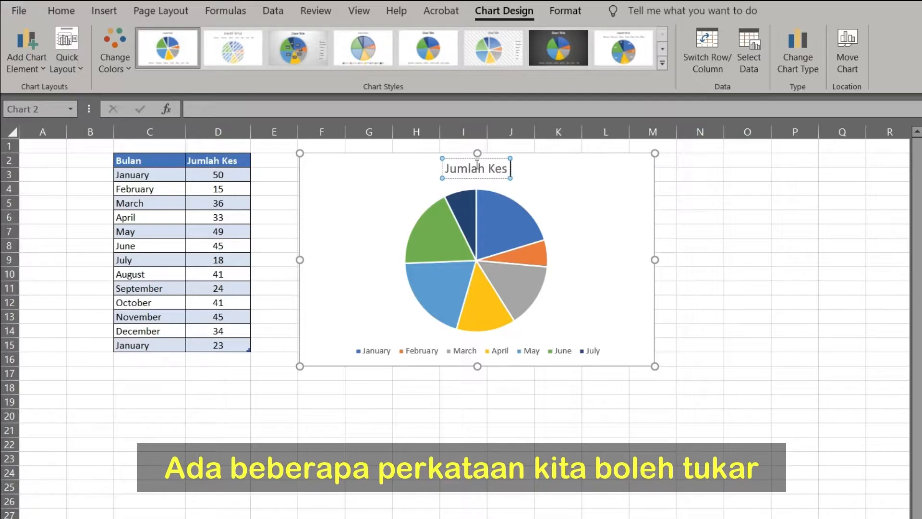
text( Mengiku)
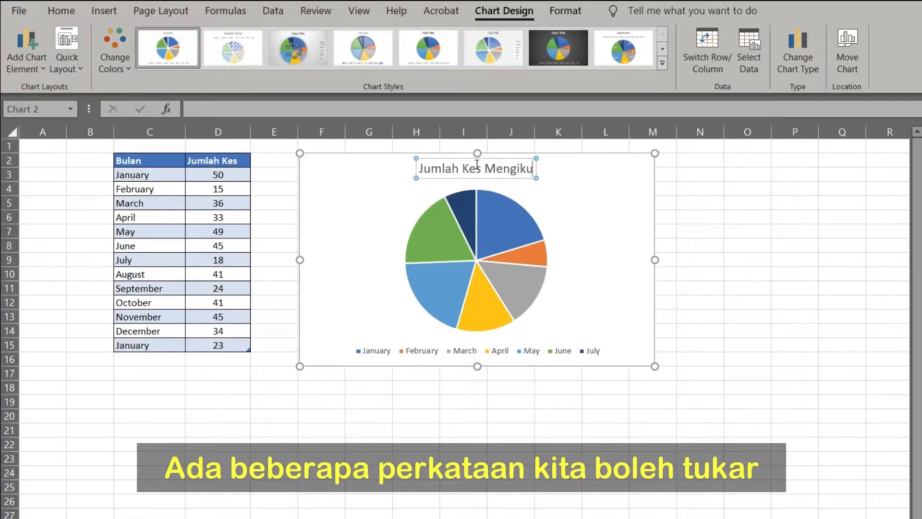
text(t Bulan)
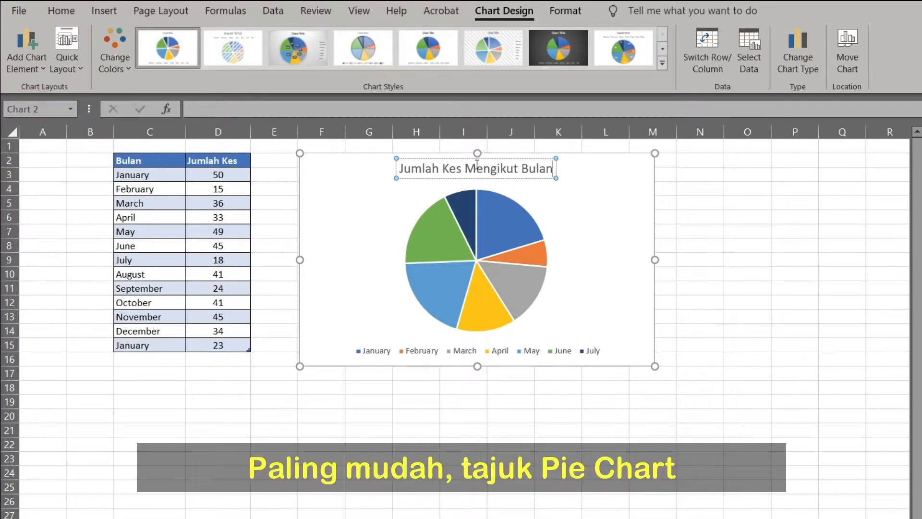
click(739, 216)
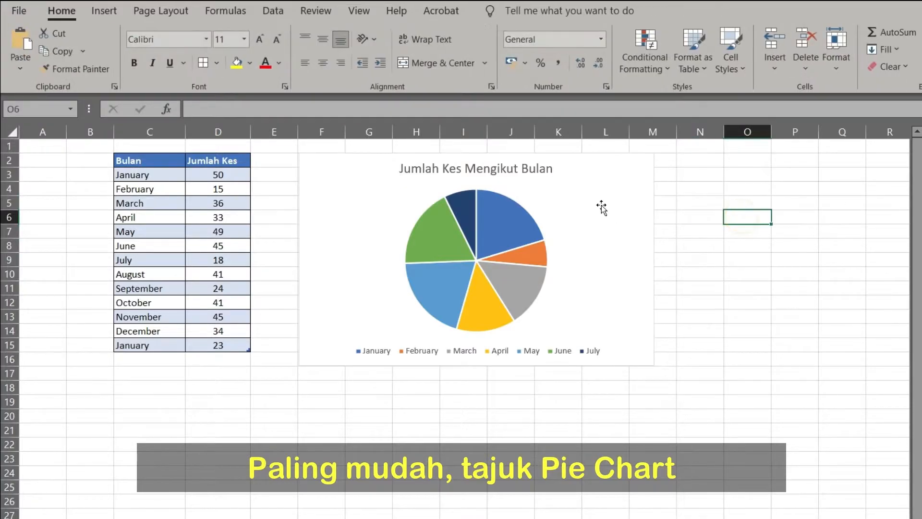
Select the pie chart and try several chart styles, including the hatched background, the dark background and the design with the legend above the pie.
click(602, 208)
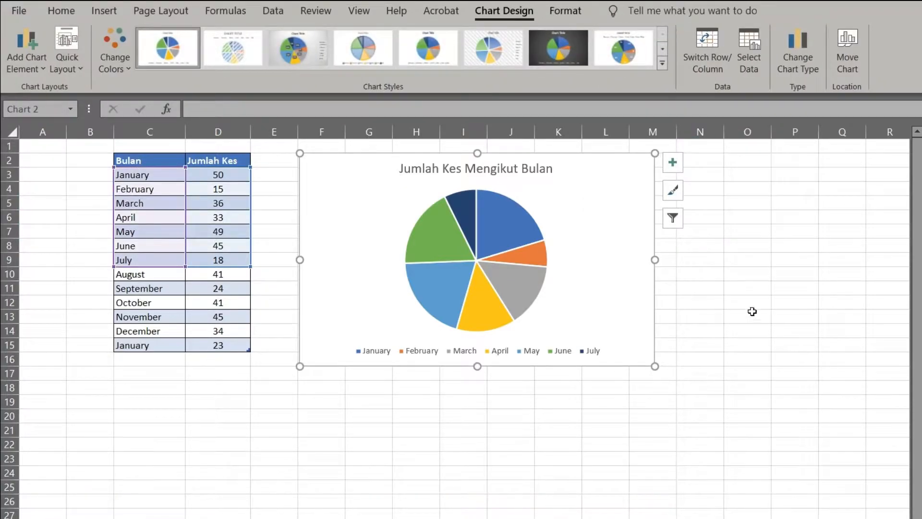
click(634, 279)
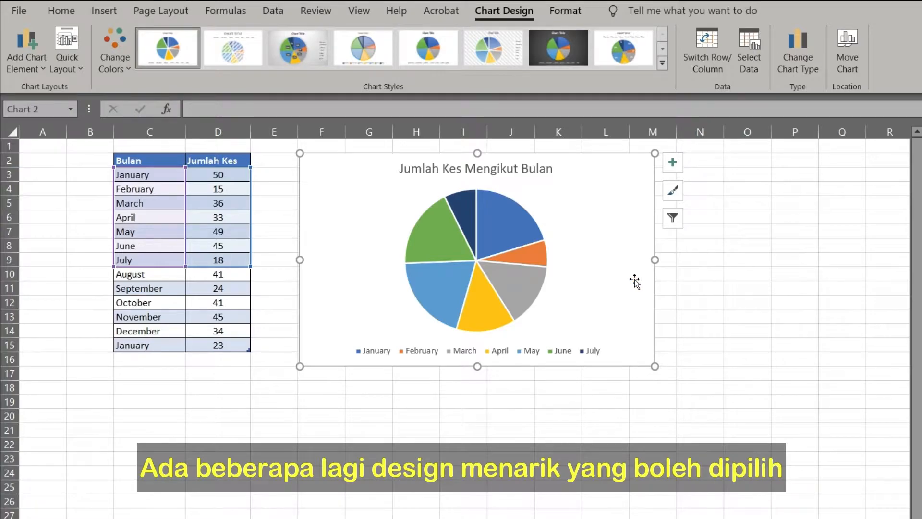
click(205, 232)
click(614, 247)
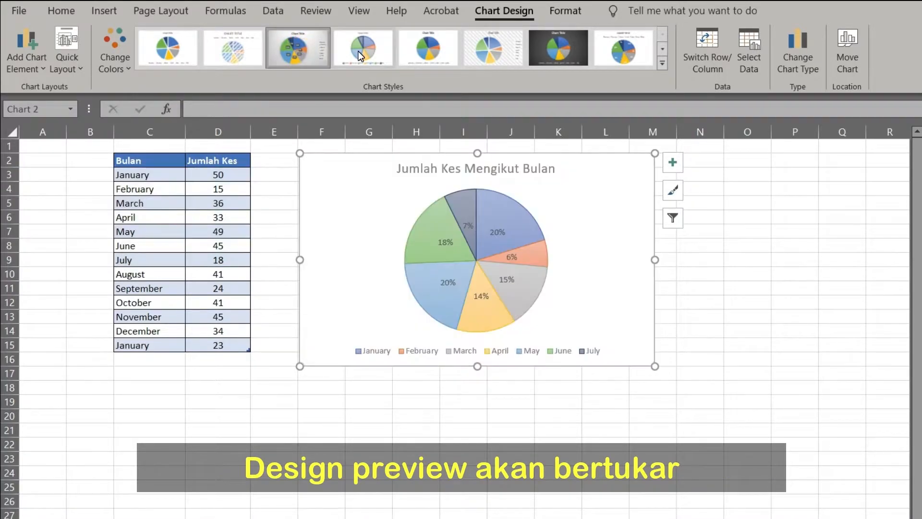
click(452, 56)
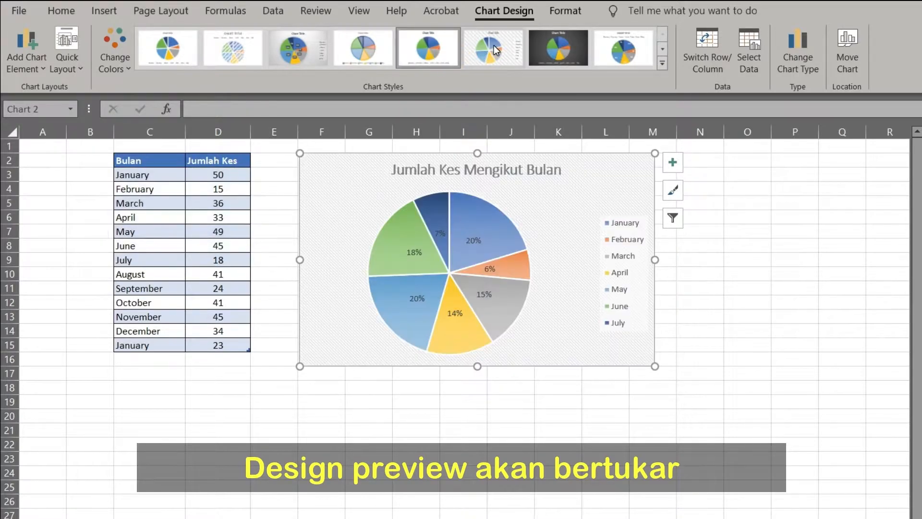
click(494, 45)
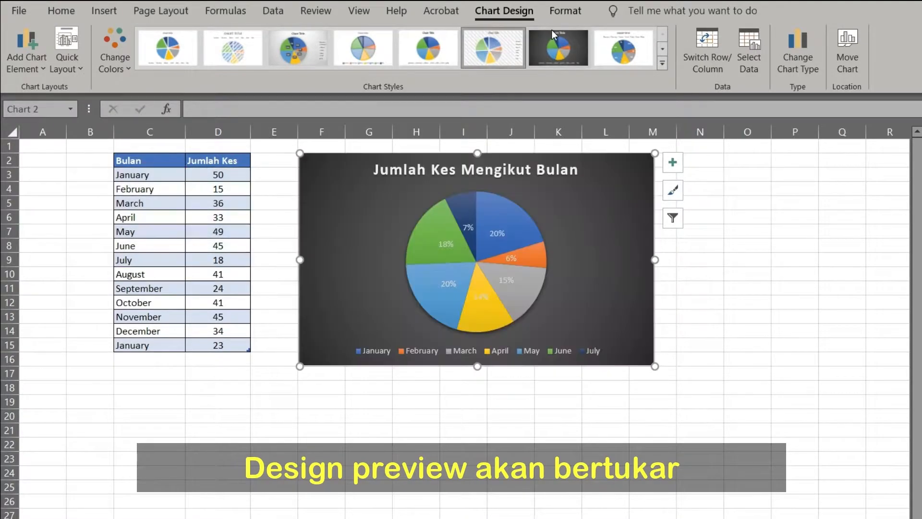
click(552, 40)
click(606, 38)
Try the remaining chart styles and apply the white one with month names and percentages in matching colours outside the slices.
click(662, 48)
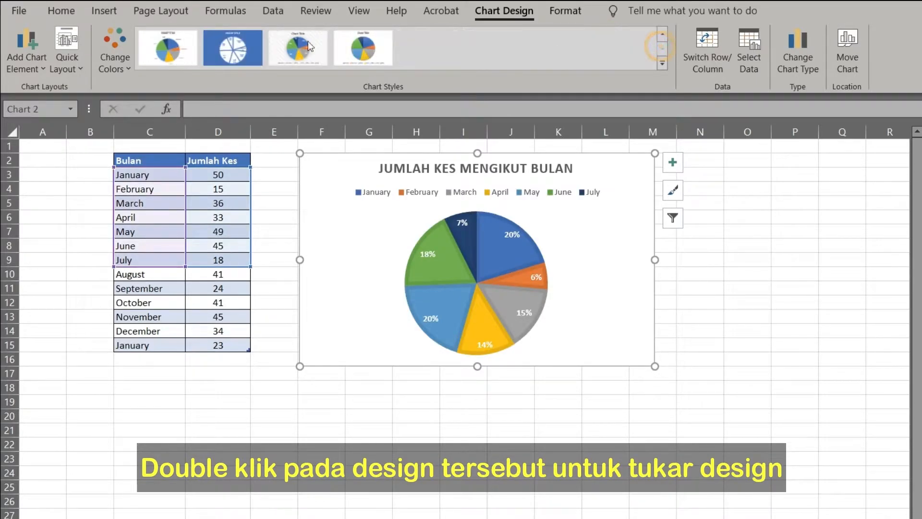
click(164, 49)
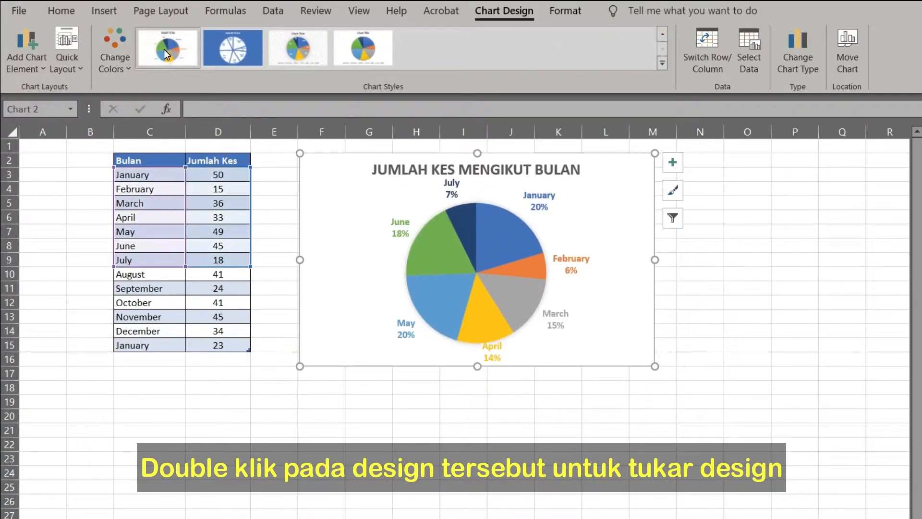
click(212, 51)
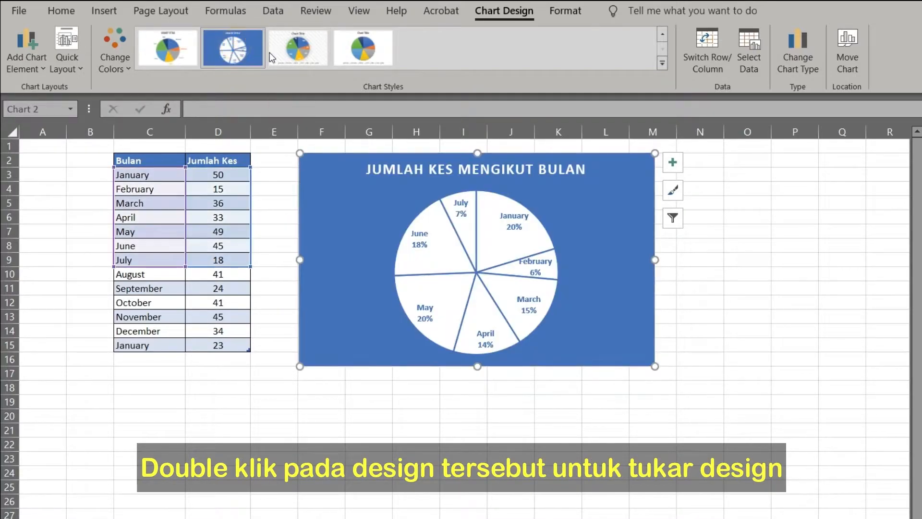
click(283, 51)
click(358, 58)
click(163, 43)
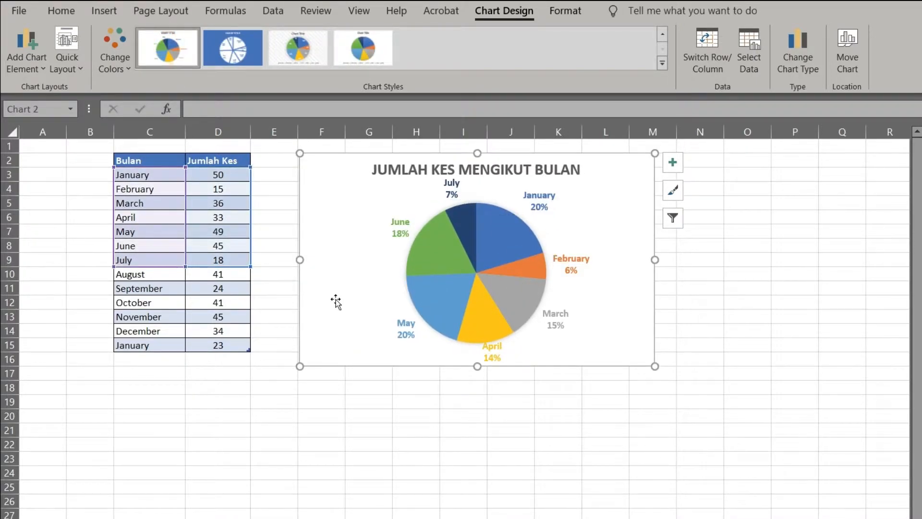
click(353, 406)
click(333, 297)
Set the Jumlah Kes values for March to 45 and May to 32 in the table to update the pie chart.
click(202, 202)
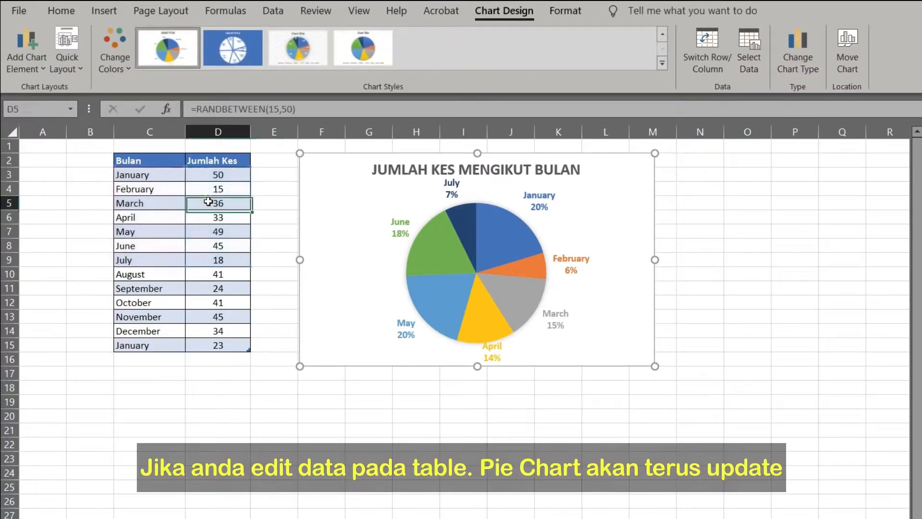
text(45)
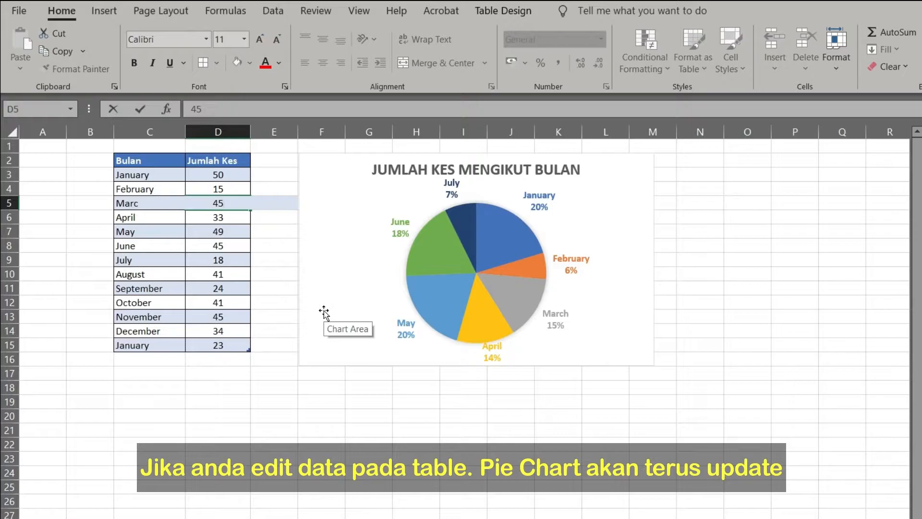
key(Return)
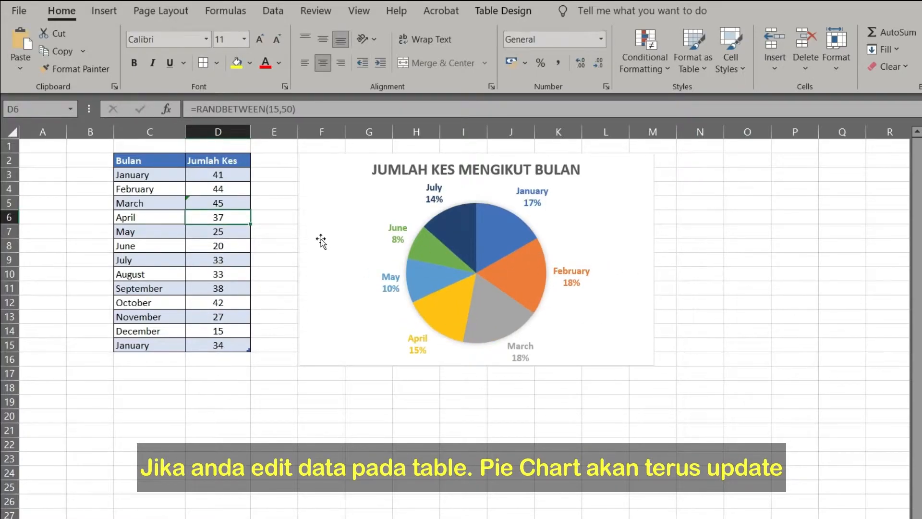
click(213, 233)
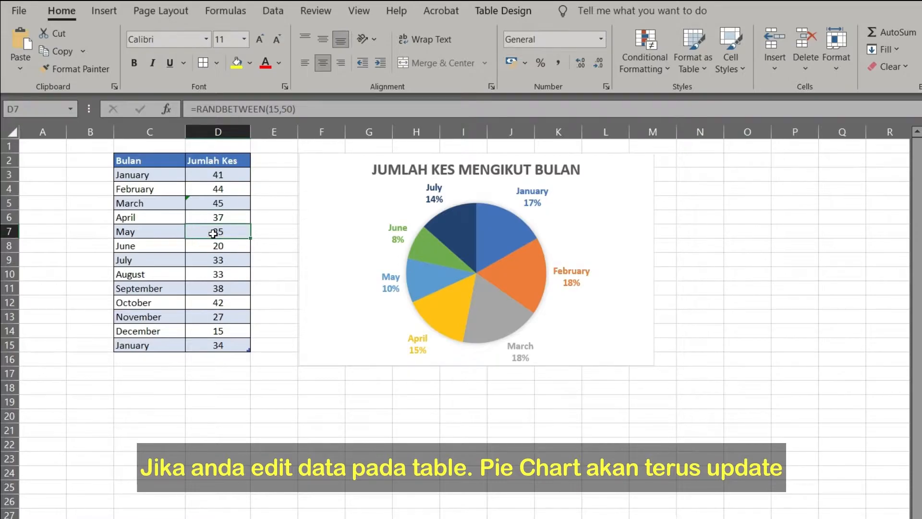
text(32)
key(Return)
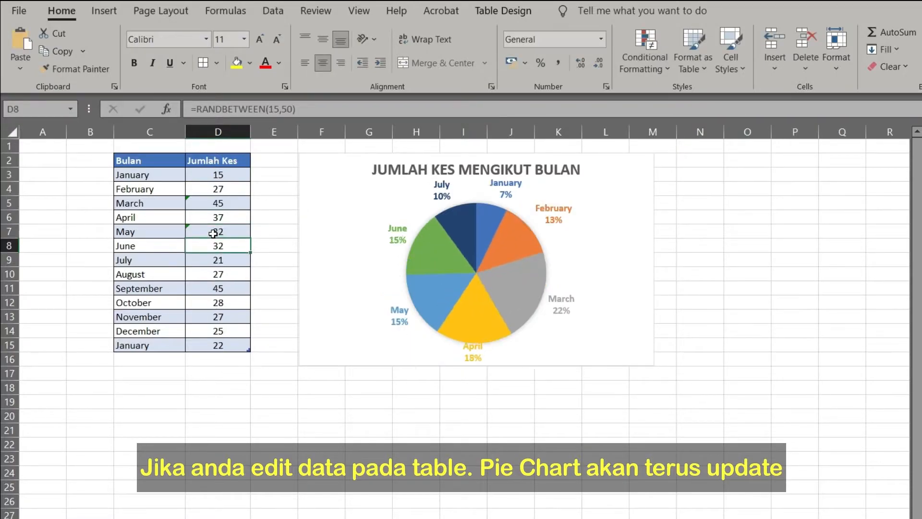
click(772, 289)
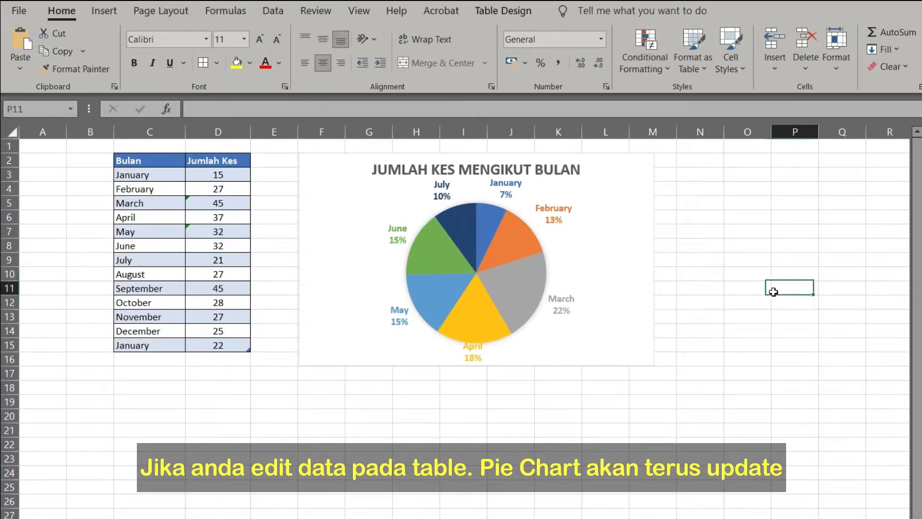
click(634, 244)
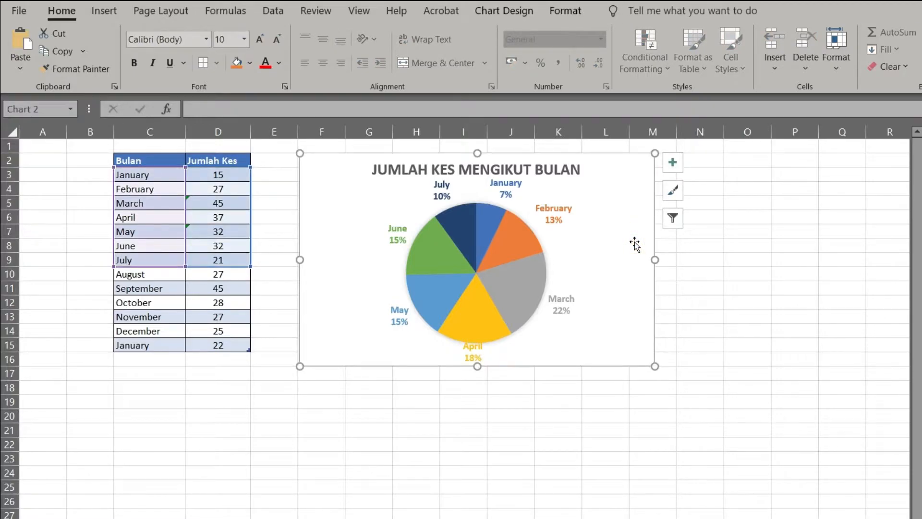
Move only the April data label sideways towards May so it sits clear of the yellow slice.
click(634, 243)
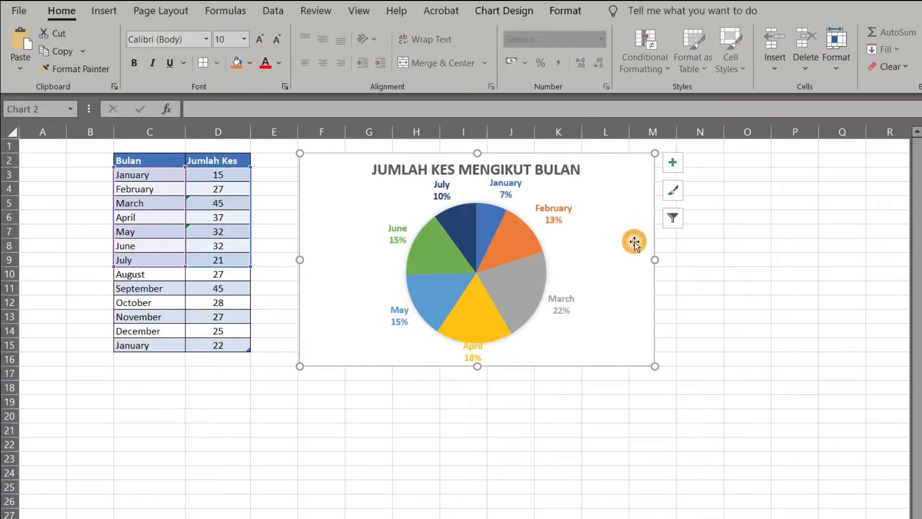
click(461, 346)
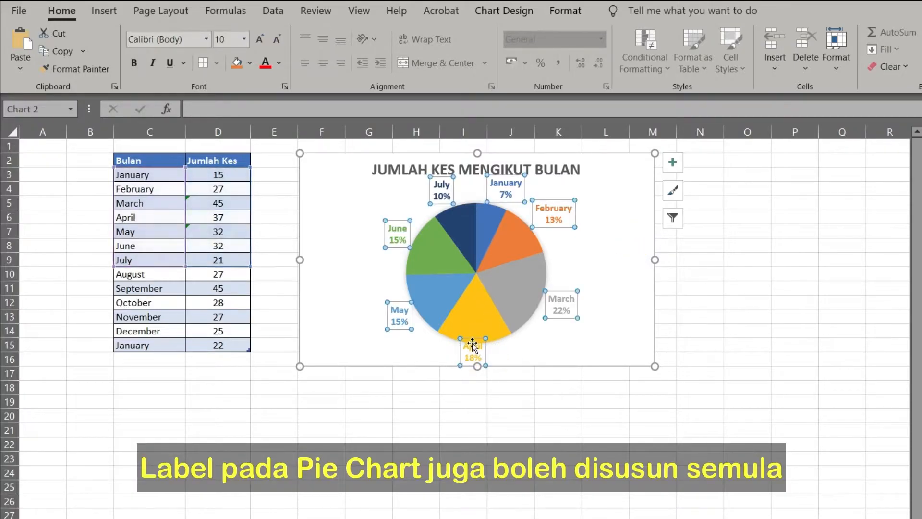
click(473, 345)
drag(461, 344, 438, 345)
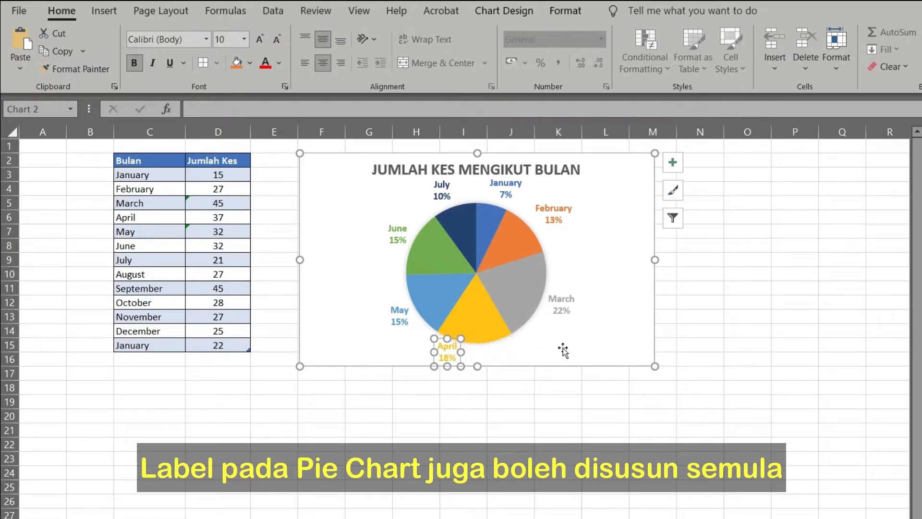
click(713, 302)
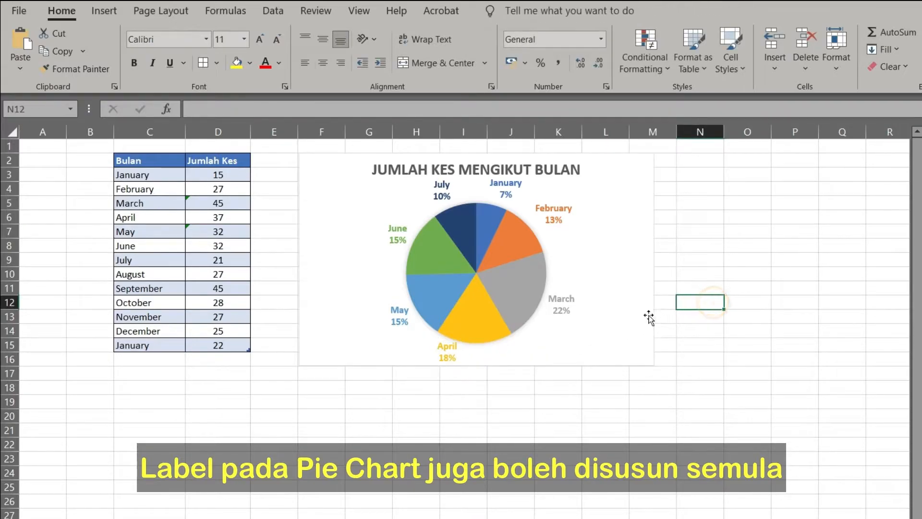
Move the pie chart's title slightly higher, away from the month labels.
click(477, 166)
drag(471, 179, 475, 175)
click(729, 274)
Remove the border of the pie chart's area by setting its shape outline to No Outline.
click(618, 211)
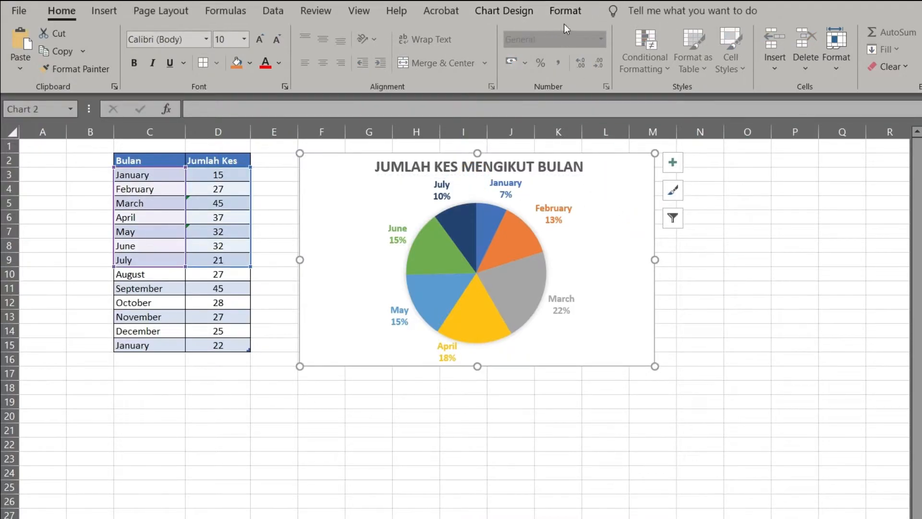
click(569, 11)
click(562, 48)
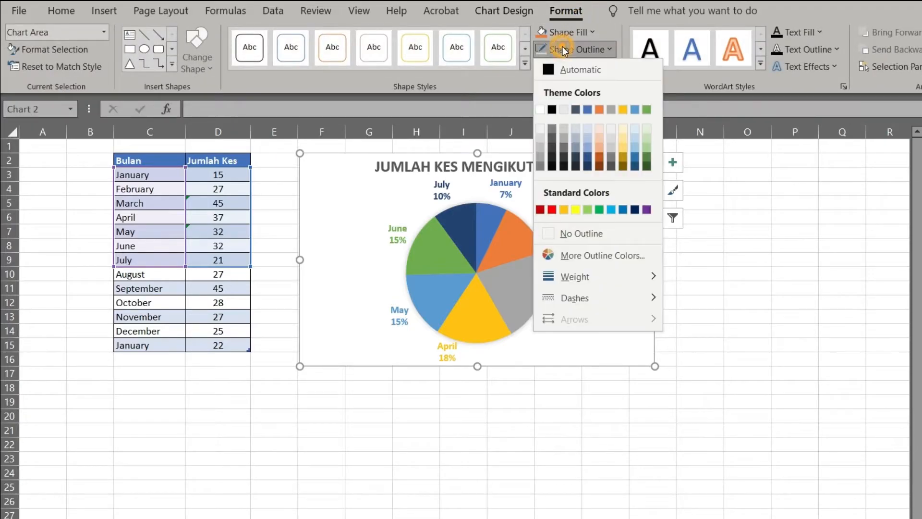
click(584, 233)
click(727, 269)
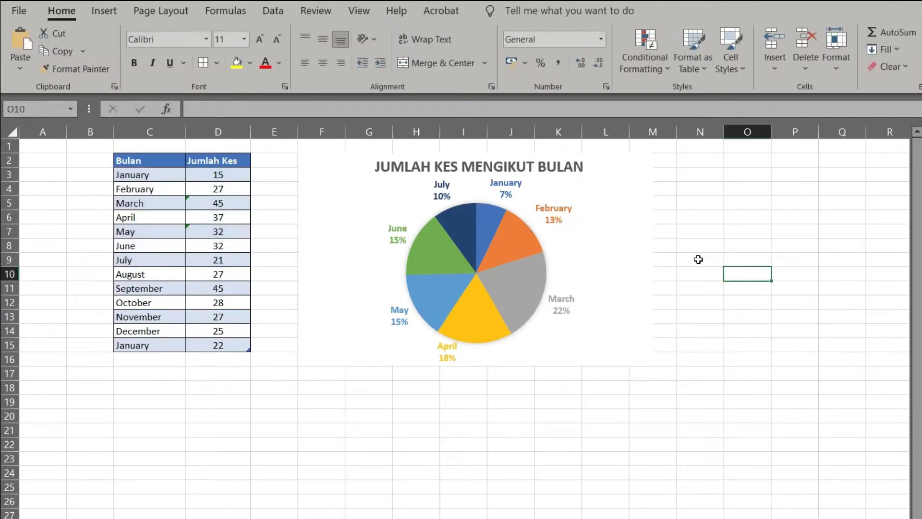
Copy the pie chart, switch to PowerPoint and paste it as a picture on slide 1.
click(624, 238)
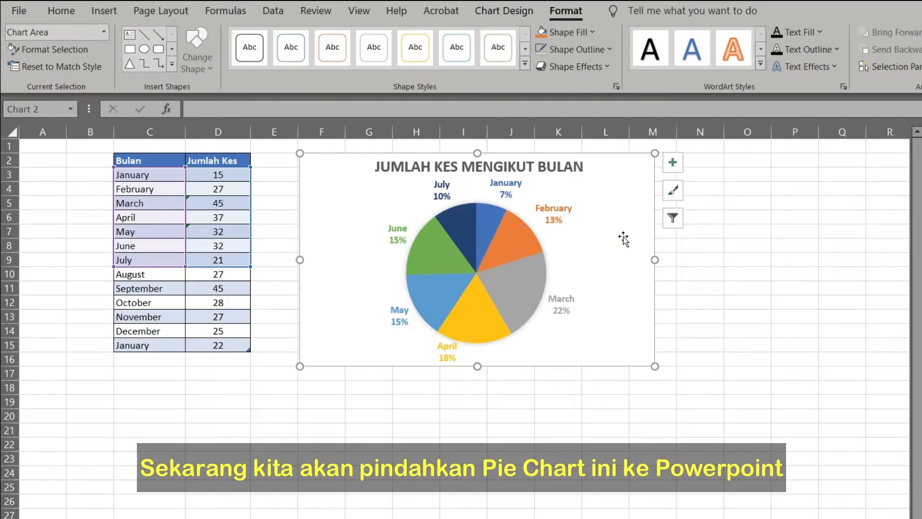
right_click(624, 237)
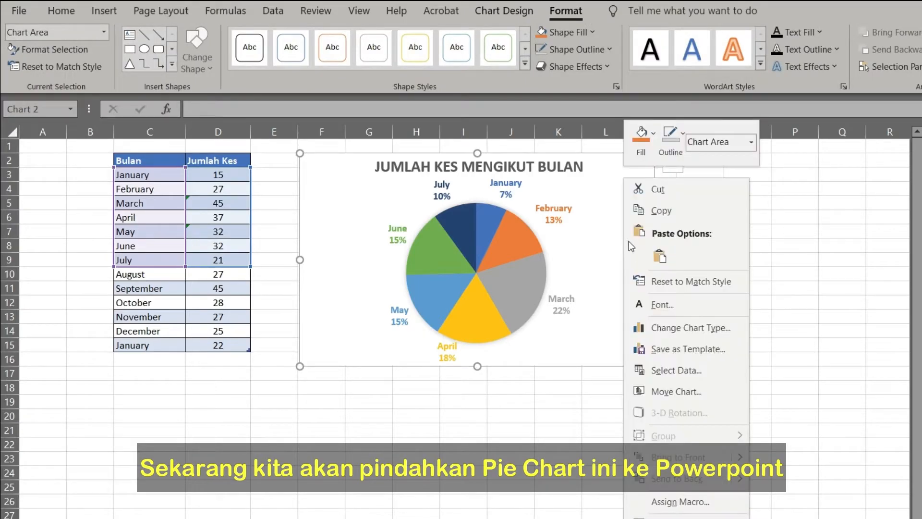
click(675, 210)
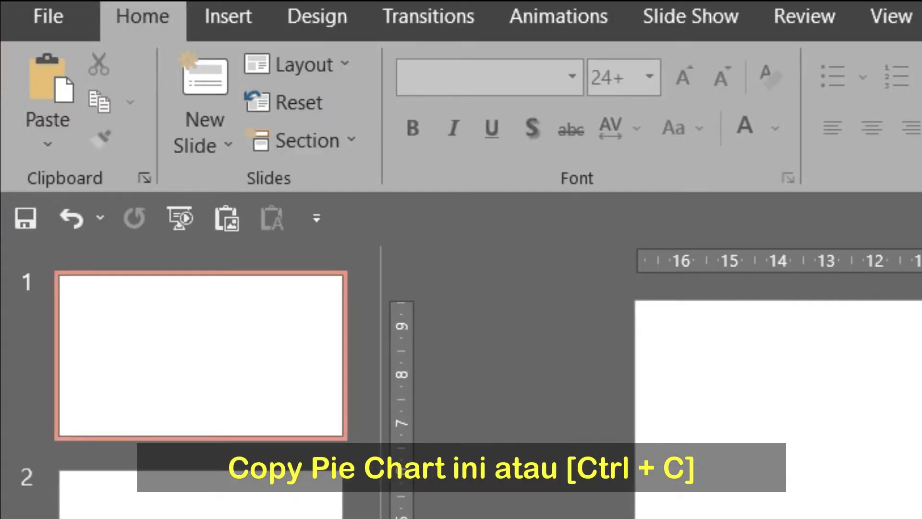
click(55, 140)
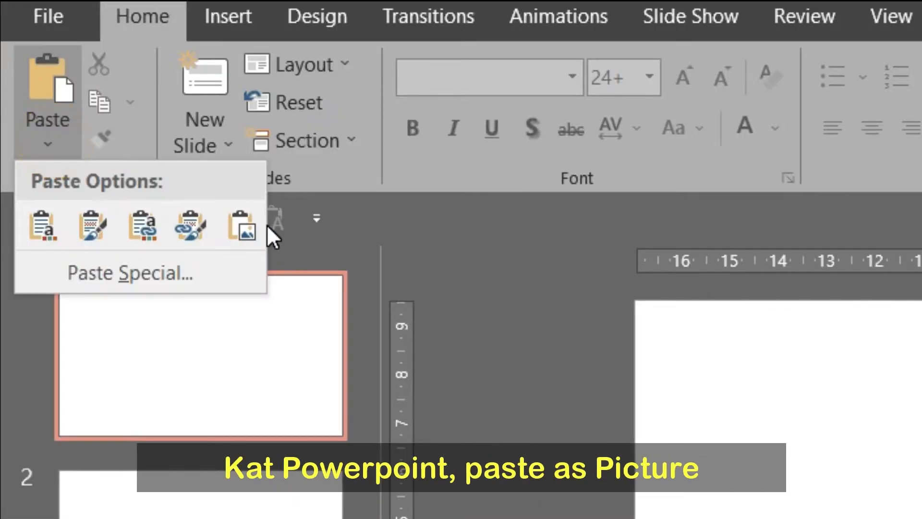
click(240, 228)
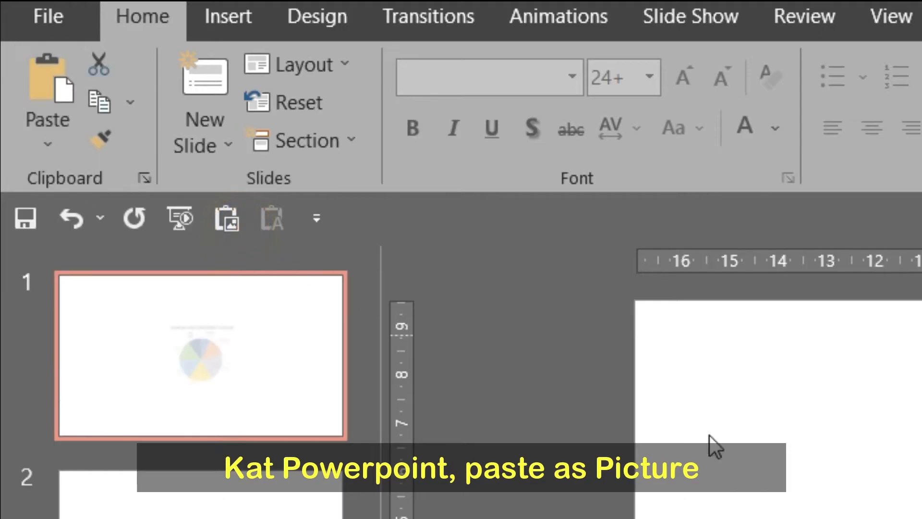
Enlarge the pasted chart picture and position it in the middle of slide 1.
drag(543, 330, 727, 444)
click(770, 337)
drag(533, 299, 511, 275)
click(778, 268)
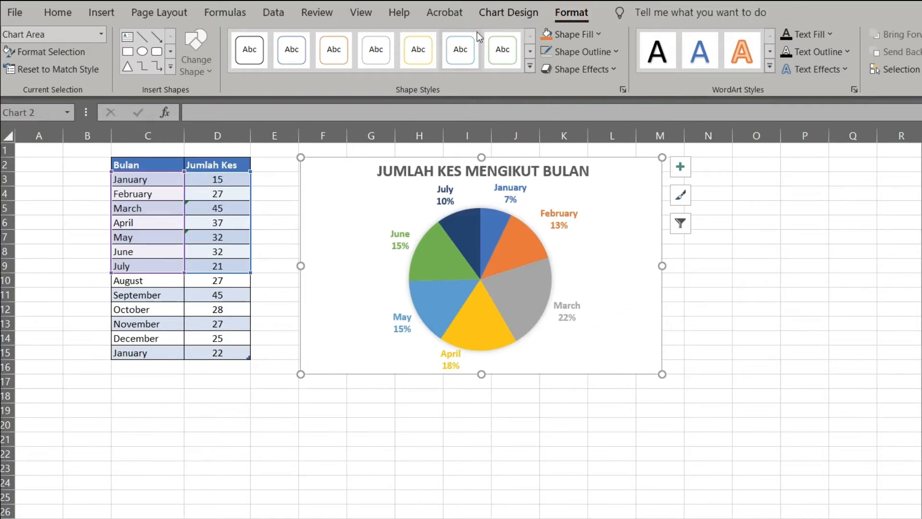
Switch to Excel and change the pie chart's colours to the monochromatic orange palette running from light to dark.
click(648, 266)
click(508, 13)
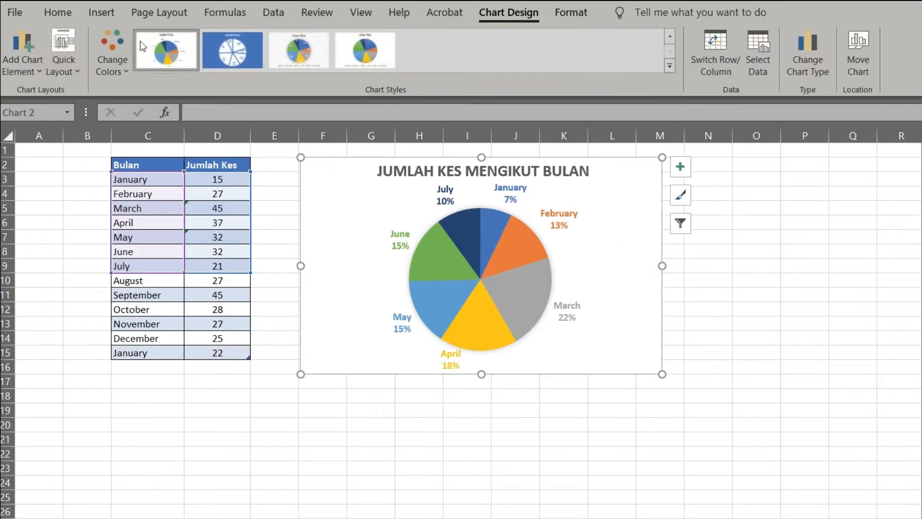
click(122, 68)
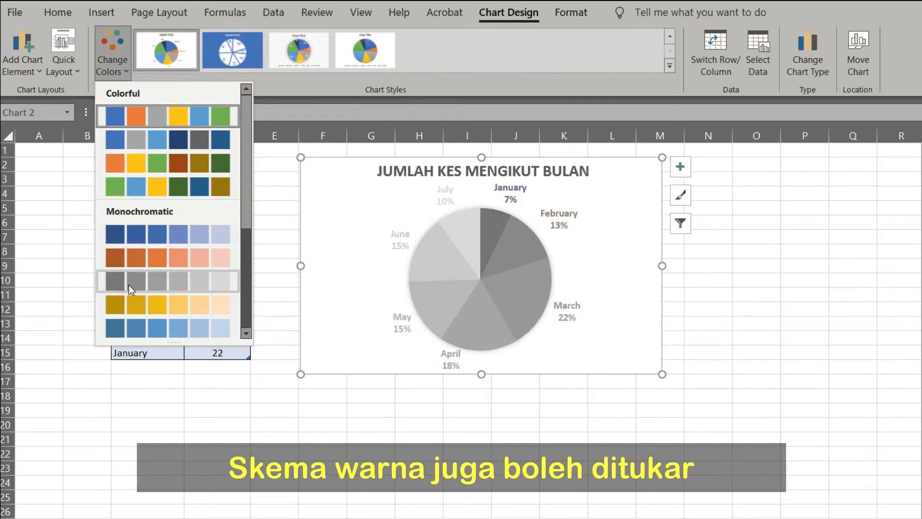
drag(244, 210, 229, 319)
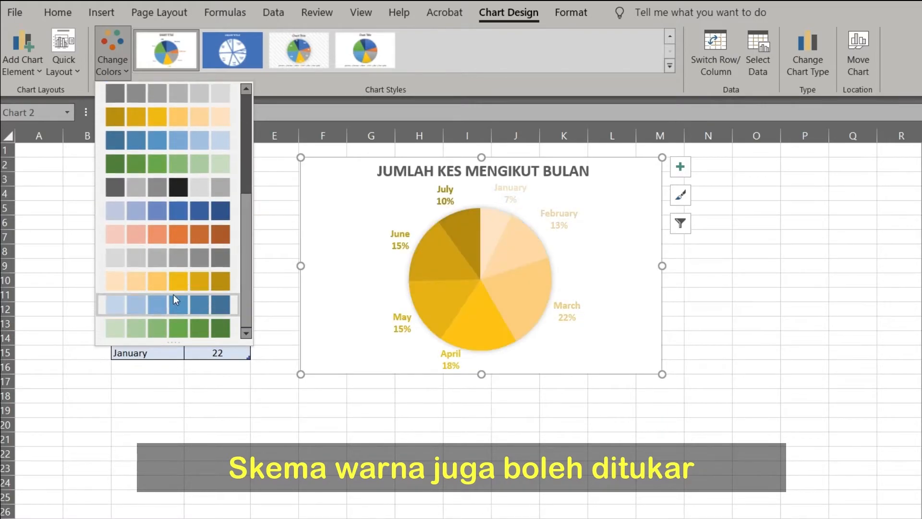
click(175, 235)
click(716, 255)
Copy the orange pie chart and paste it as a picture on the blank slide 2 in PowerPoint.
click(640, 259)
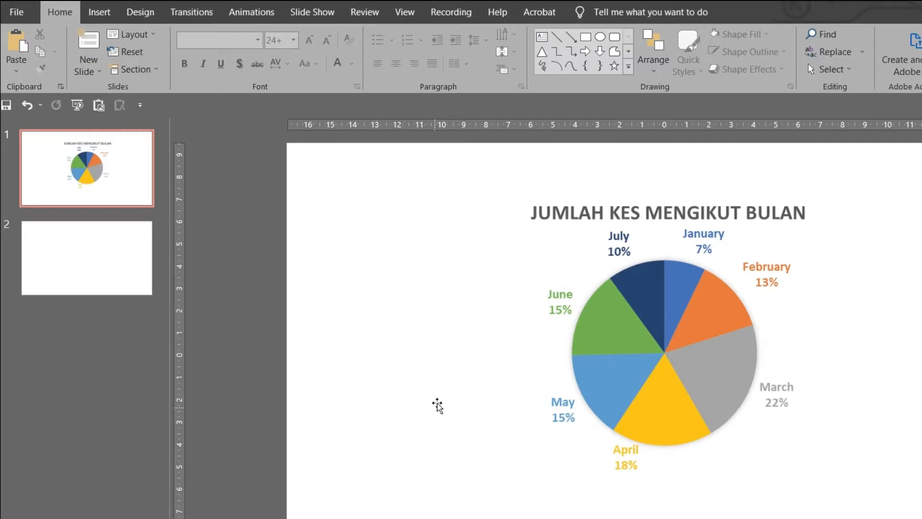
click(436, 397)
drag(647, 327, 648, 327)
click(378, 287)
click(14, 73)
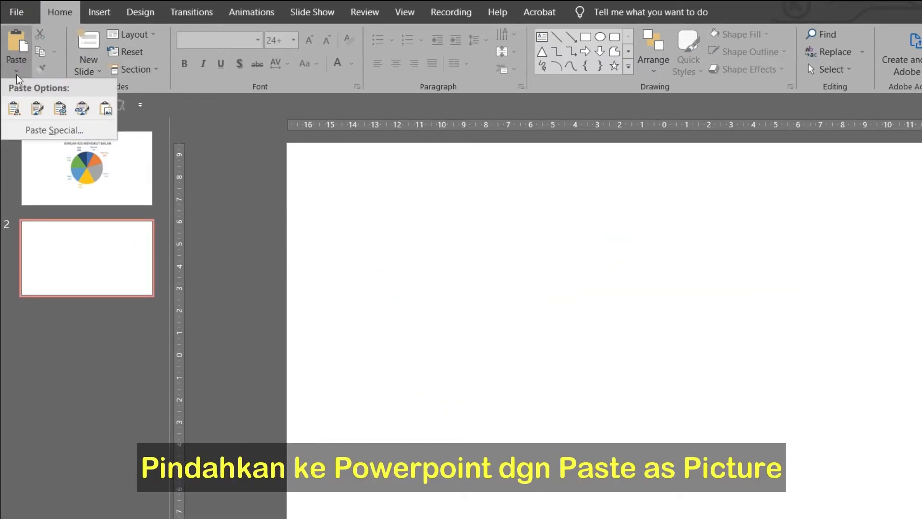
click(104, 106)
Enlarge the orange chart picture and position it in the middle of slide 2.
drag(616, 297, 592, 223)
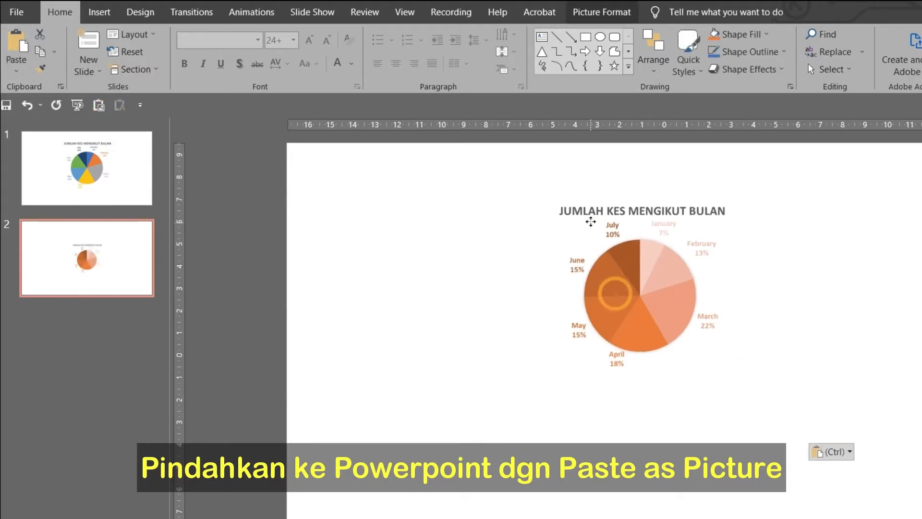
drag(782, 370, 921, 468)
drag(813, 391, 745, 392)
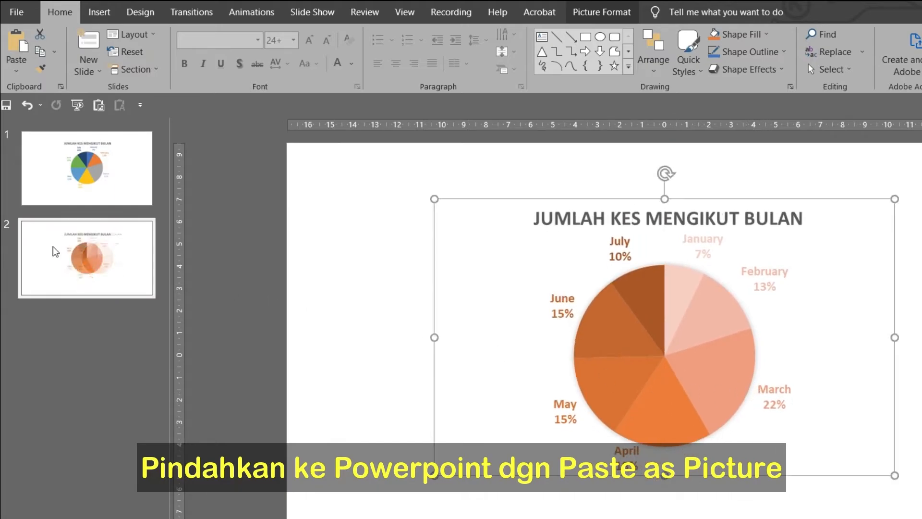
Duplicate slide 2 and delete the chart picture from the copy to get a blank slide 3.
click(42, 243)
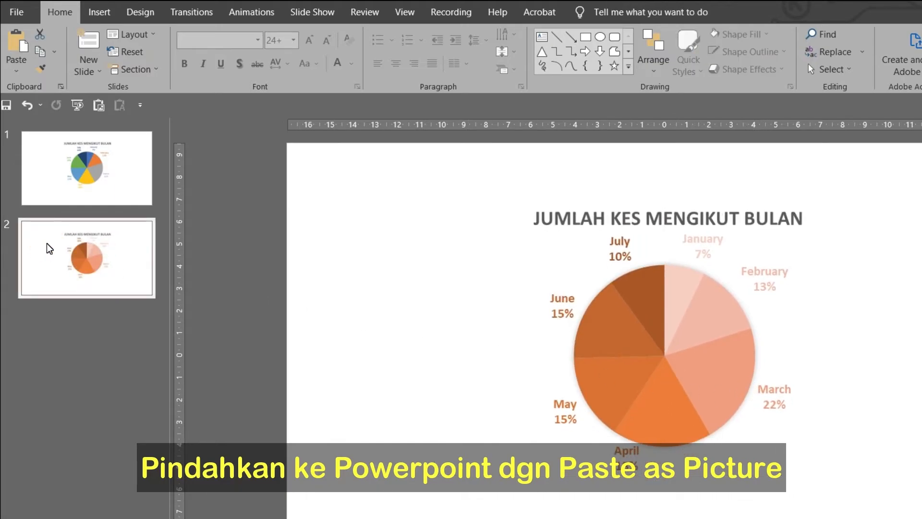
key(ctrl+d)
click(633, 379)
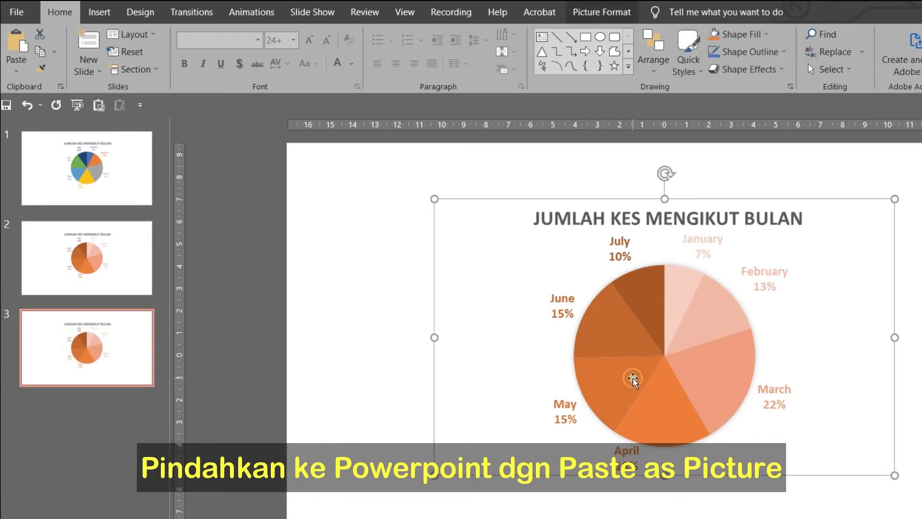
key(Delete)
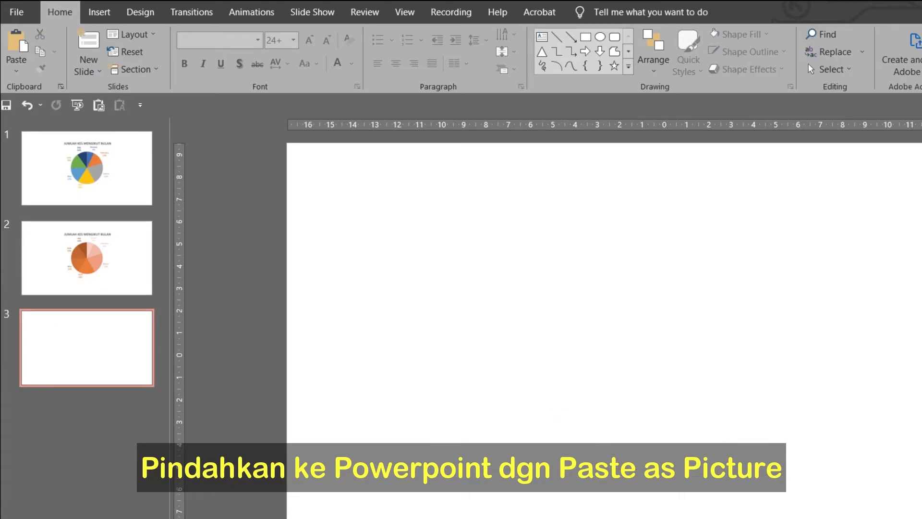
Switch to Excel, apply the first Colorful palette to the pie chart and shift the chart slightly down.
key(alt+Tab)
click(117, 50)
scroll(185, 164, up, 3)
click(183, 124)
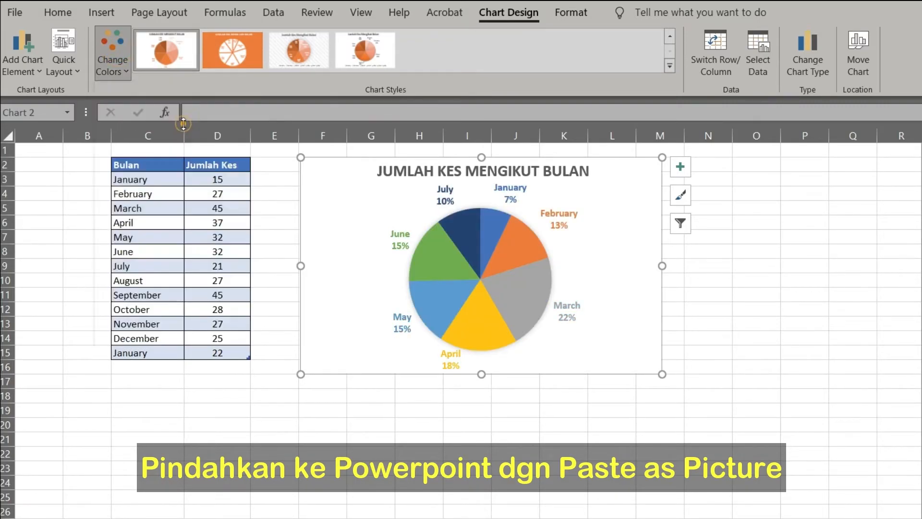
drag(596, 373, 599, 380)
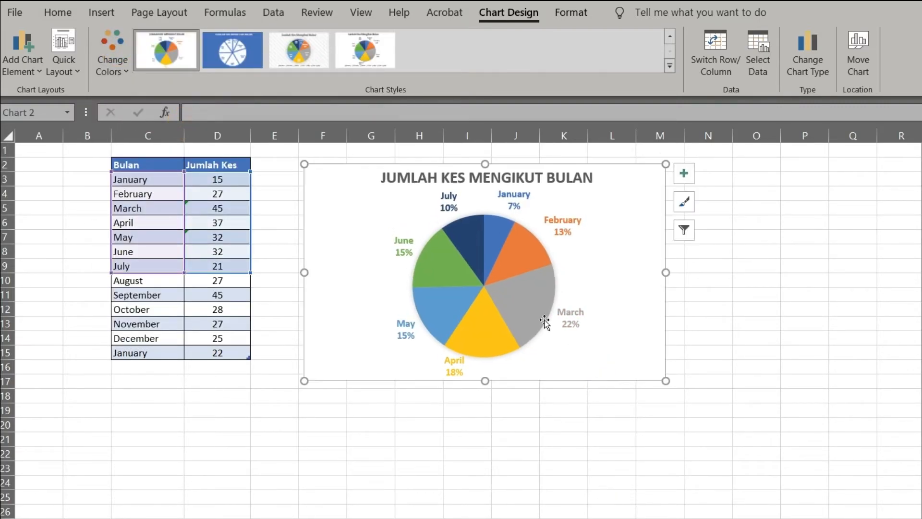
Change the selected pie chart to a 3-D Pie.
click(96, 12)
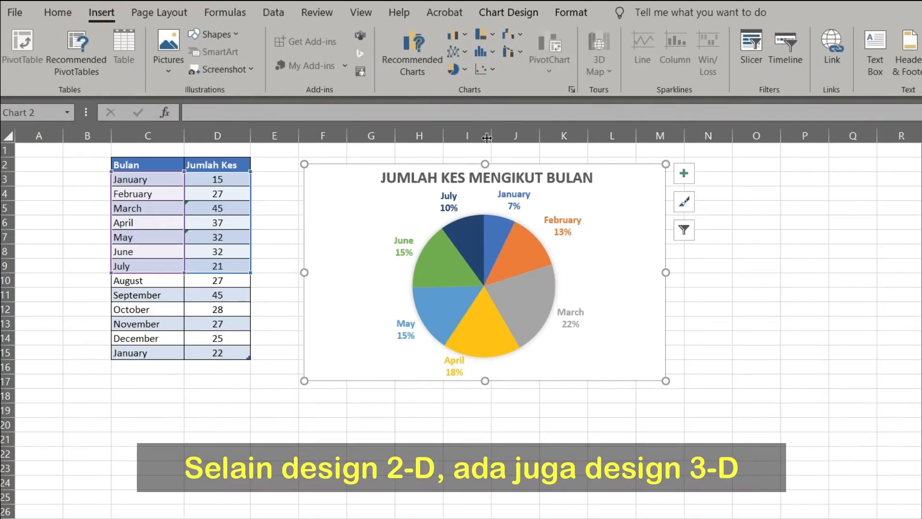
click(465, 72)
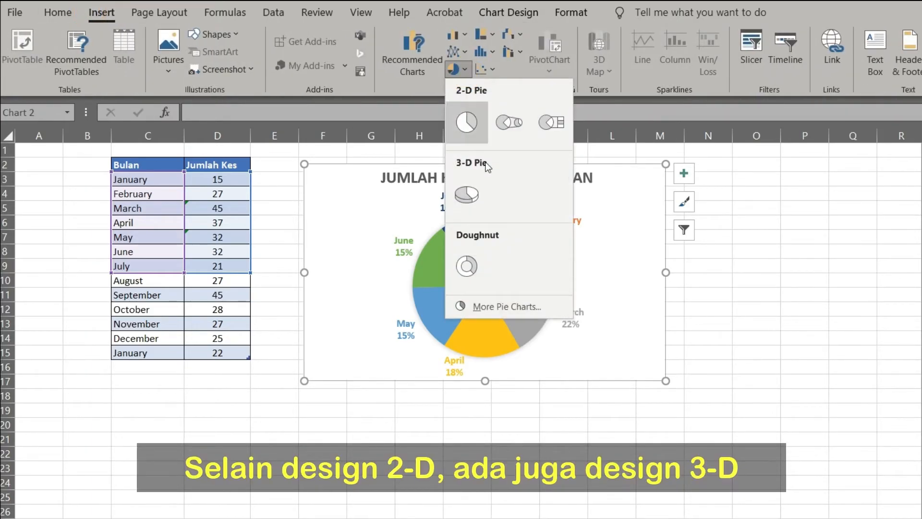
click(477, 203)
click(745, 378)
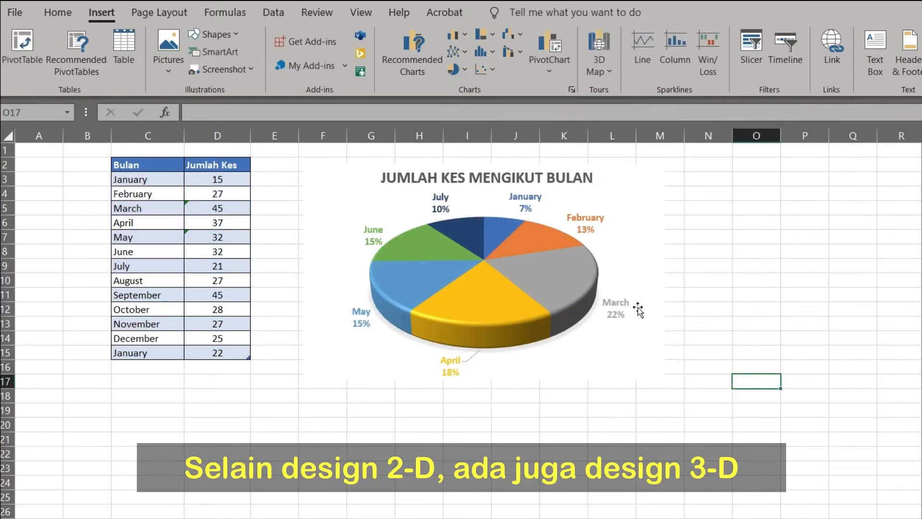
Select the 3-D pie chart and try the first chart styles, including the grey background with dark label boxes.
click(614, 333)
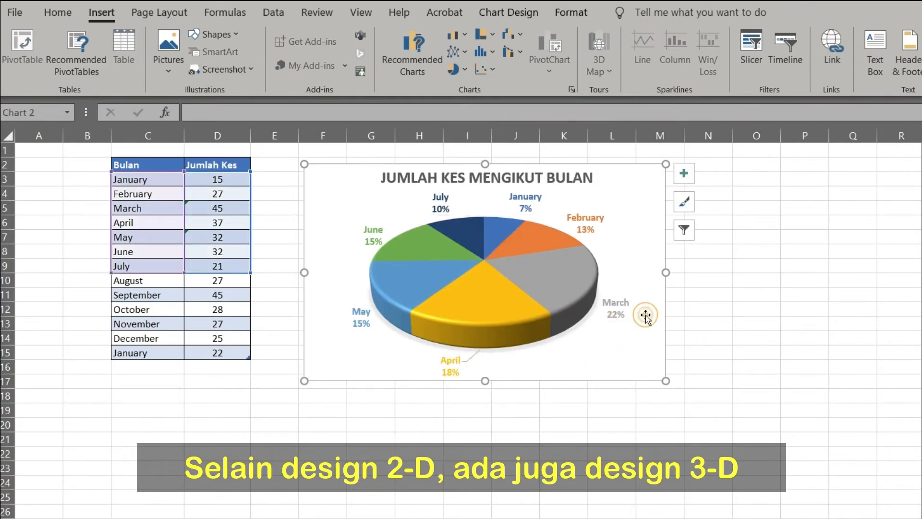
click(559, 14)
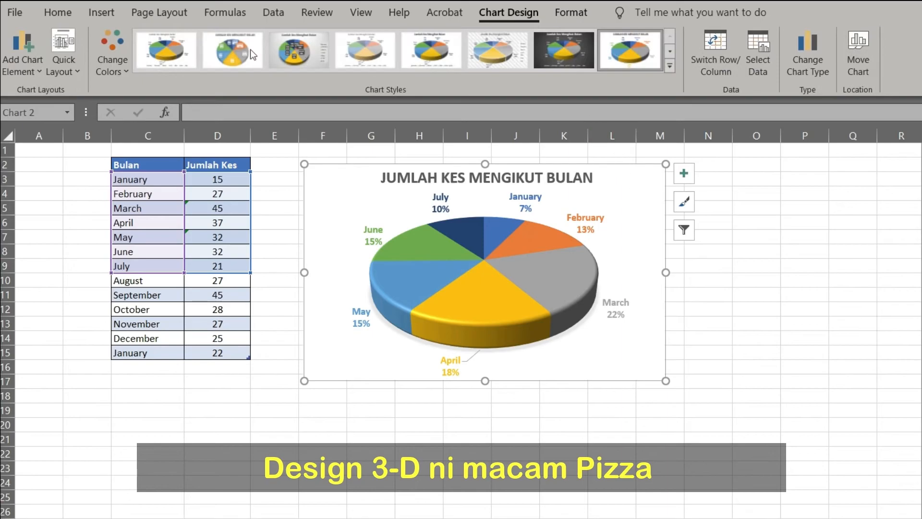
click(162, 50)
click(224, 52)
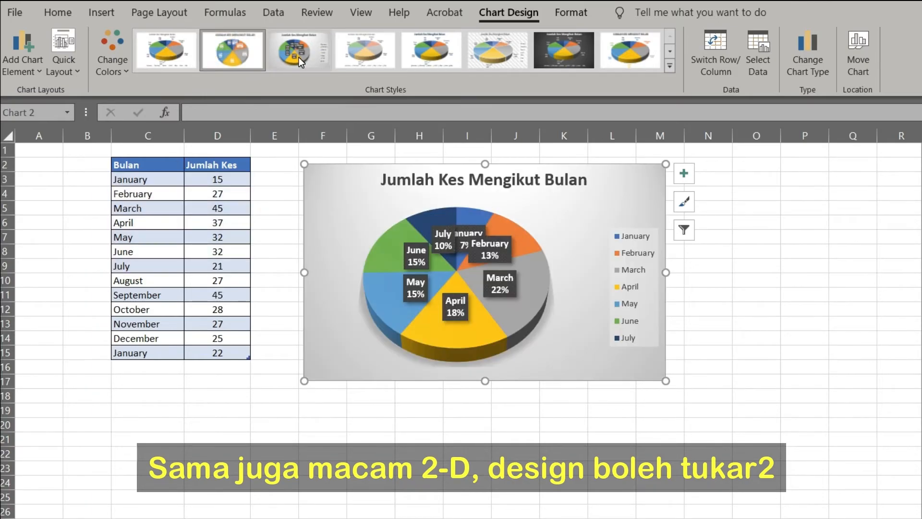
click(298, 57)
click(359, 48)
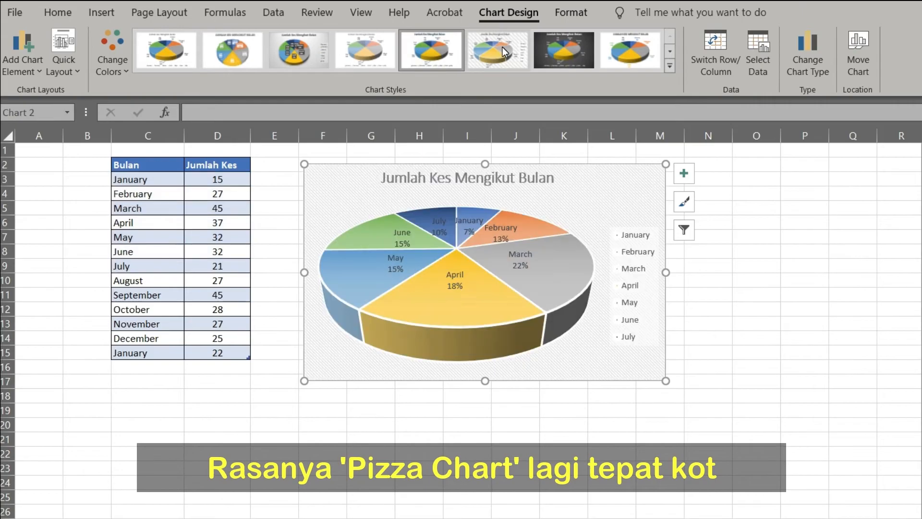
Try the remaining chart styles on the 3-D pie chart, from the hatched background onwards, including those further down the gallery.
click(503, 47)
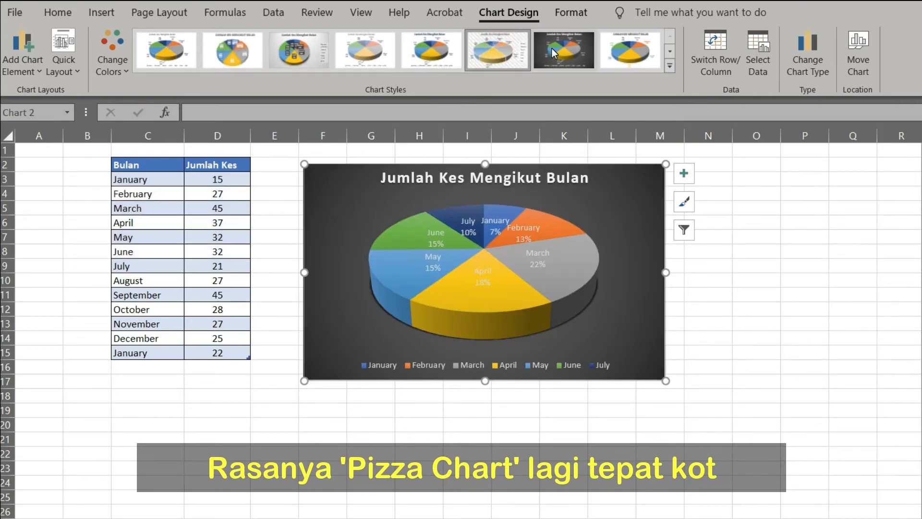
click(552, 48)
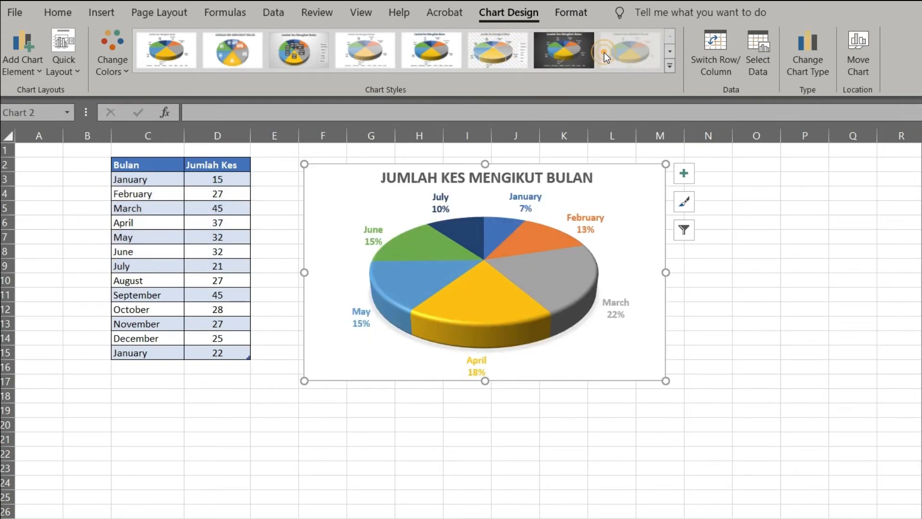
click(604, 52)
click(669, 56)
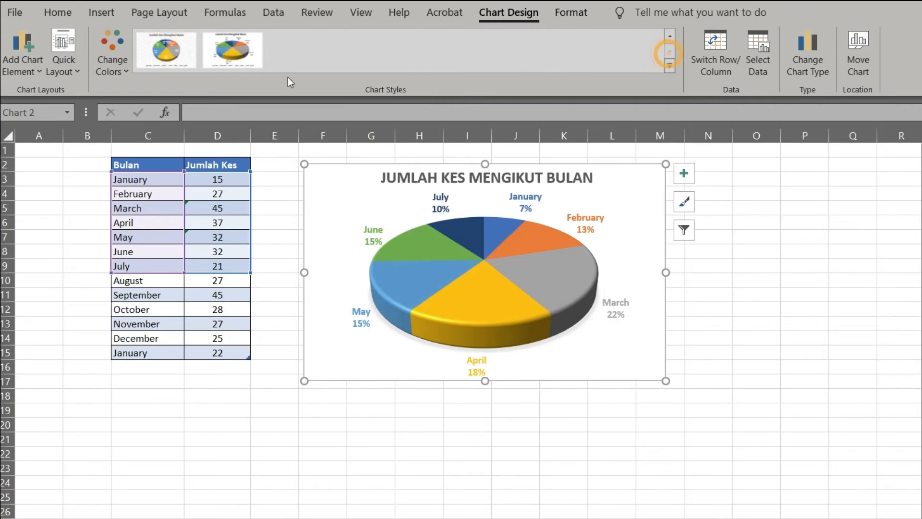
click(164, 52)
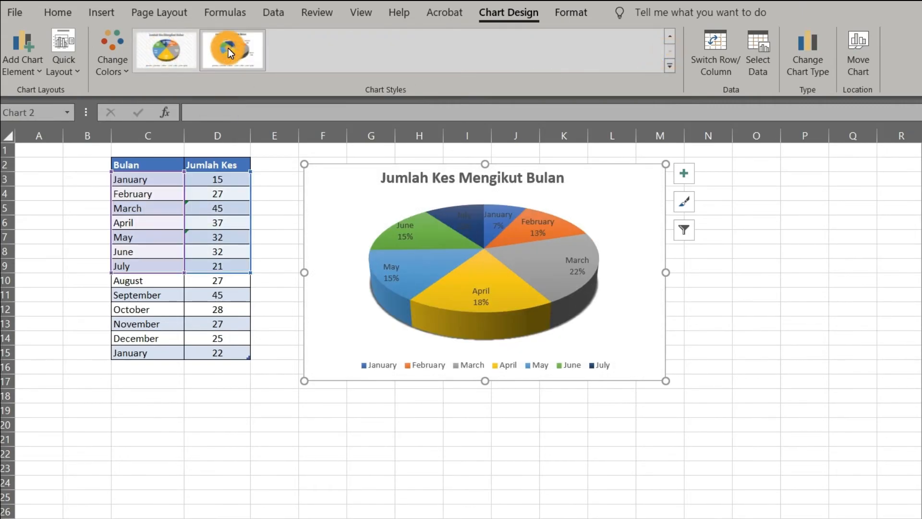
Apply the dark grey gradient chart style with white title and legend below to the 3-D pie chart.
click(669, 36)
click(547, 45)
click(753, 298)
Select the chart area of the dark 3-D pie chart, not its plot area, and copy the whole chart.
click(666, 265)
right_click(647, 253)
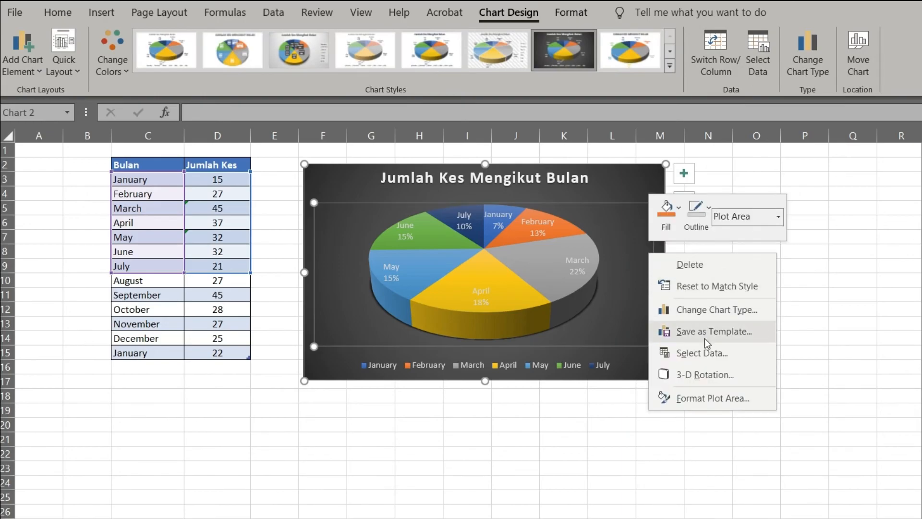
right_click(612, 272)
key(Escape)
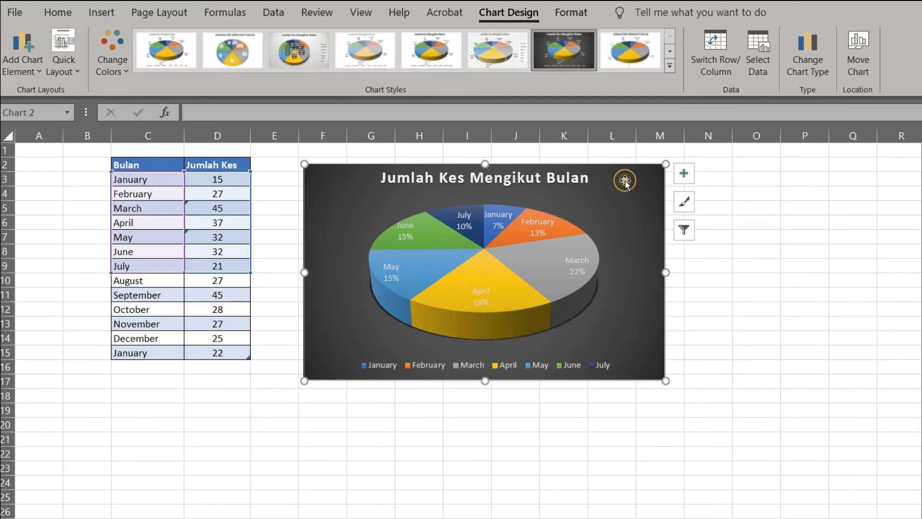
click(768, 231)
click(657, 202)
right_click(658, 202)
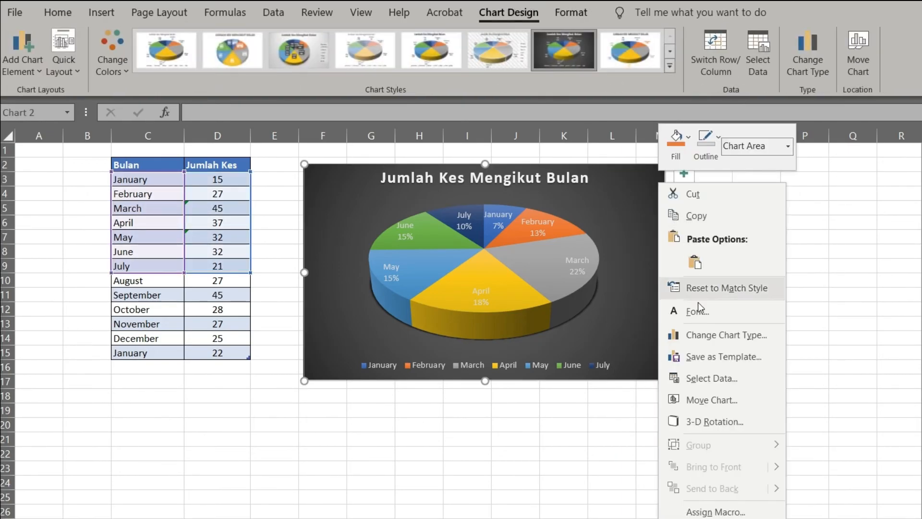
click(695, 215)
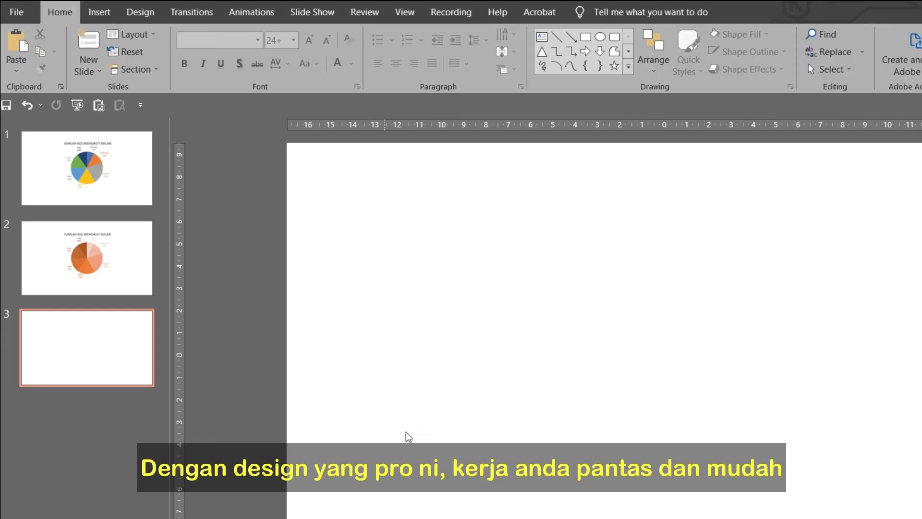
Switch to PowerPoint and paste the copied 3-D pie chart as a picture on blank slide 3.
click(418, 385)
click(18, 71)
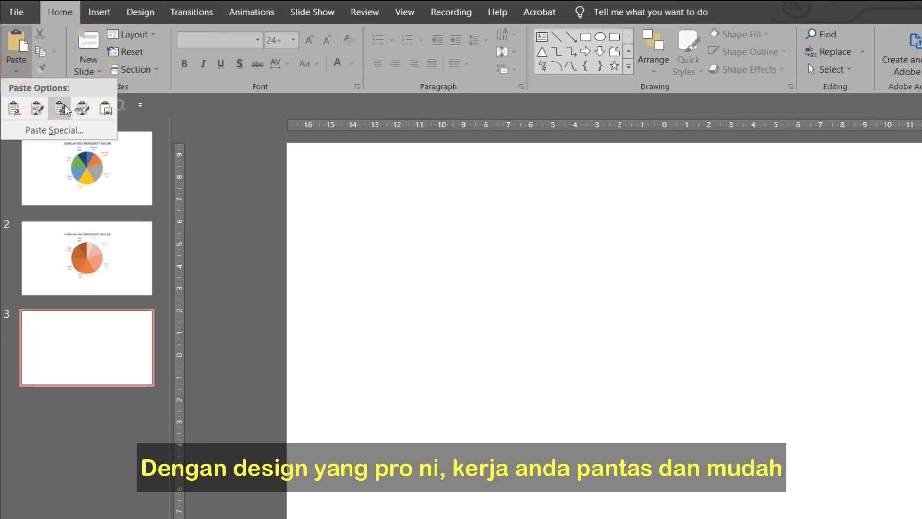
click(106, 107)
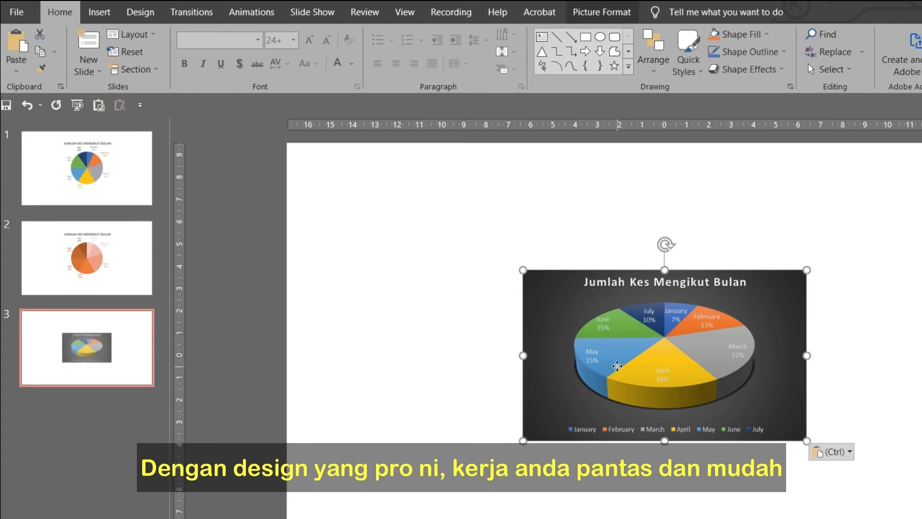
Enlarge and reposition the pasted chart picture on slide 3, and return to Excel and deselect the chart.
drag(618, 365, 594, 331)
drag(781, 405, 921, 509)
drag(869, 440, 805, 414)
click(920, 328)
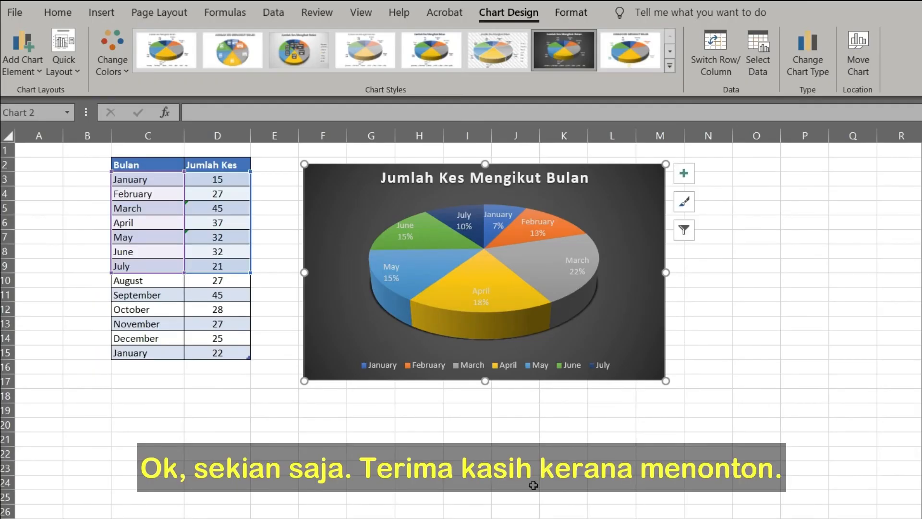
click(637, 452)
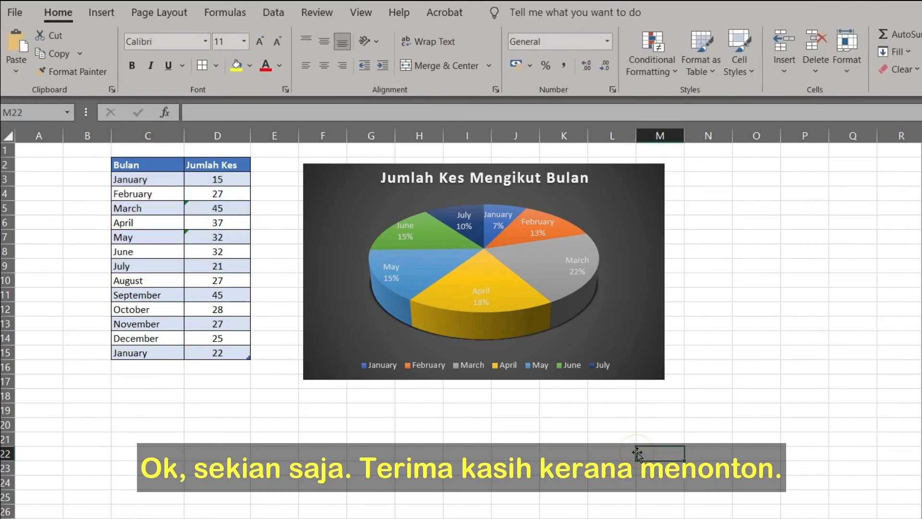